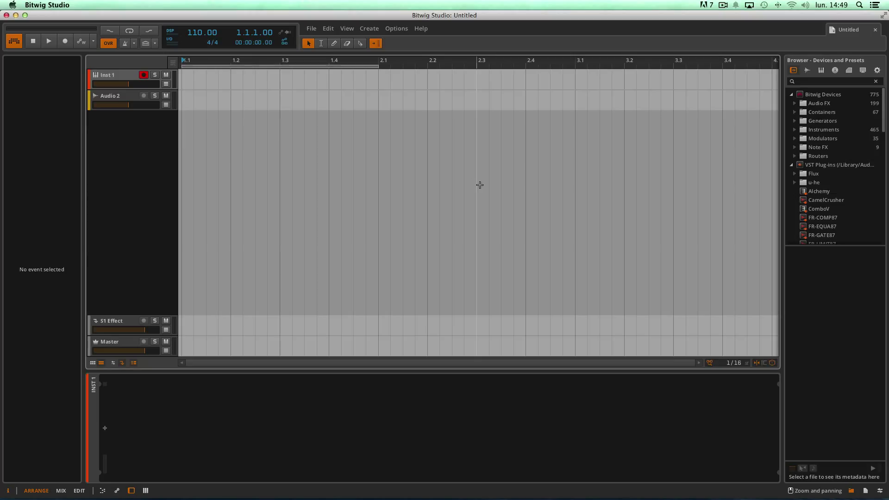
- Load the E-Kick instrument on the Inst 1 track and set the arrangement to loop at 128 BPM
left_click(794, 130)
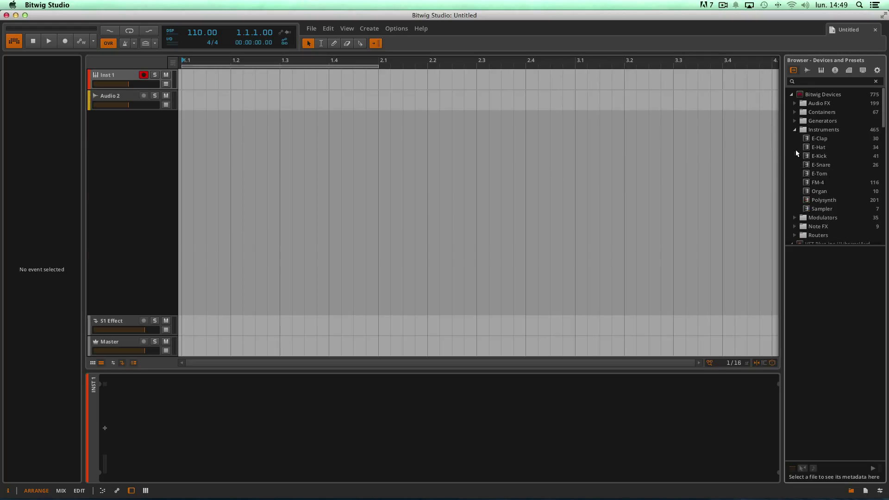
double_click(815, 156)
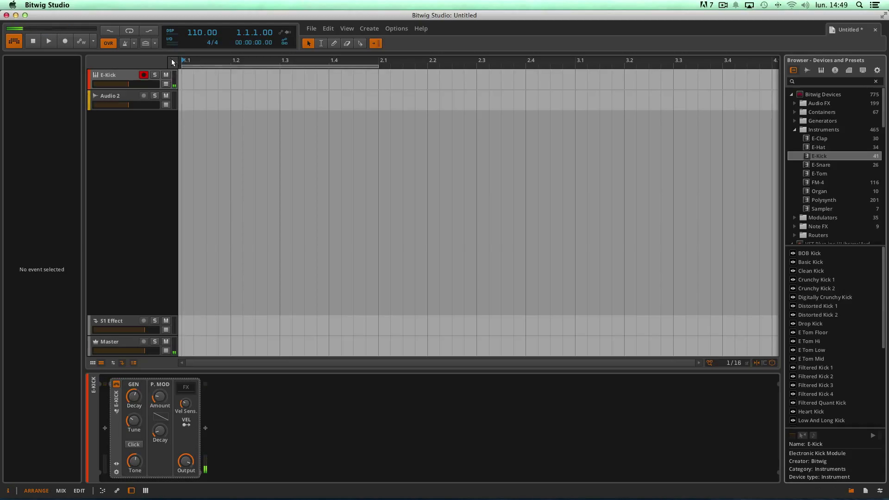
left_click_drag(202, 32, 202, 23)
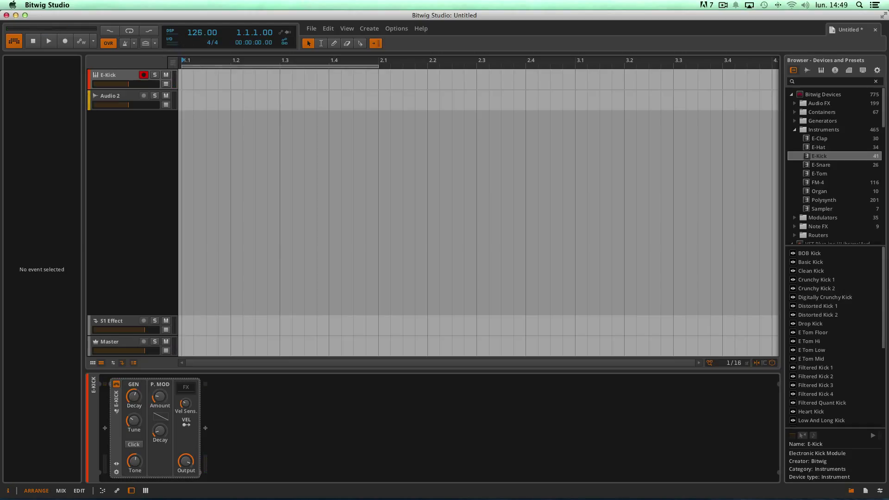
left_click(129, 31)
- Create a one-bar clip on the E-Kick track and add a sixteenth-long D2 note at its start
double_click(190, 81)
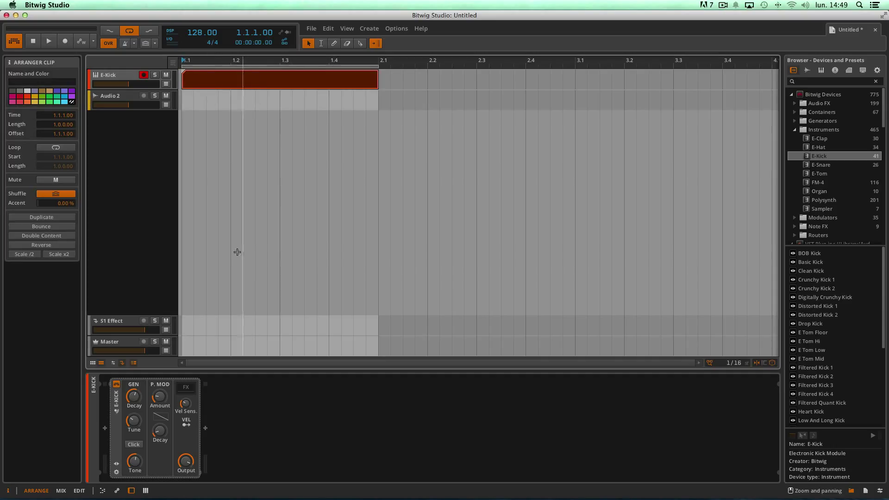
left_click(80, 491)
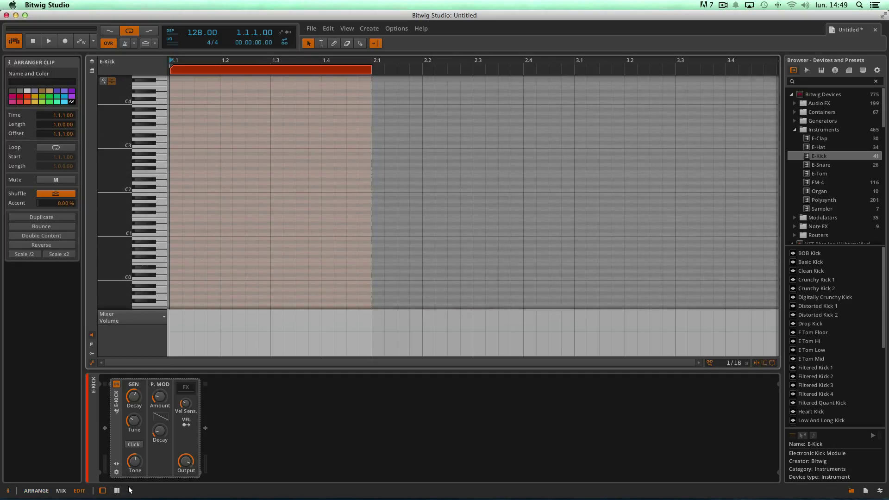
left_click(165, 175)
double_click(175, 183)
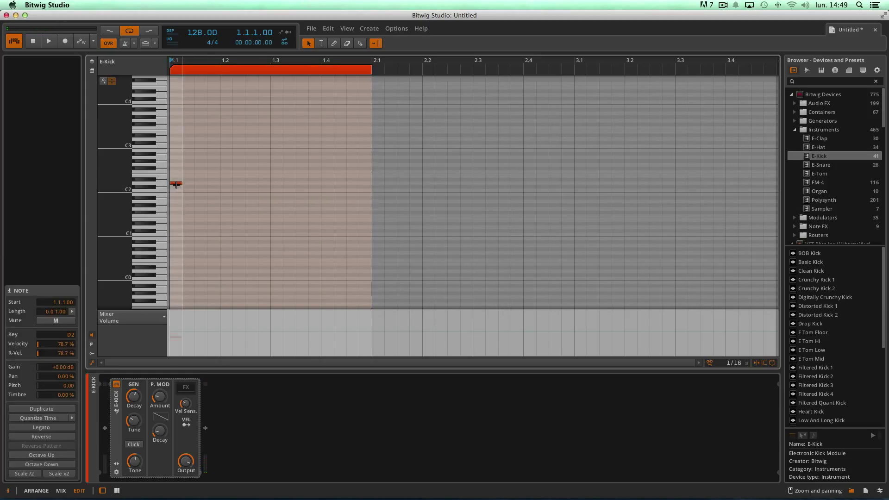
double_click(221, 183)
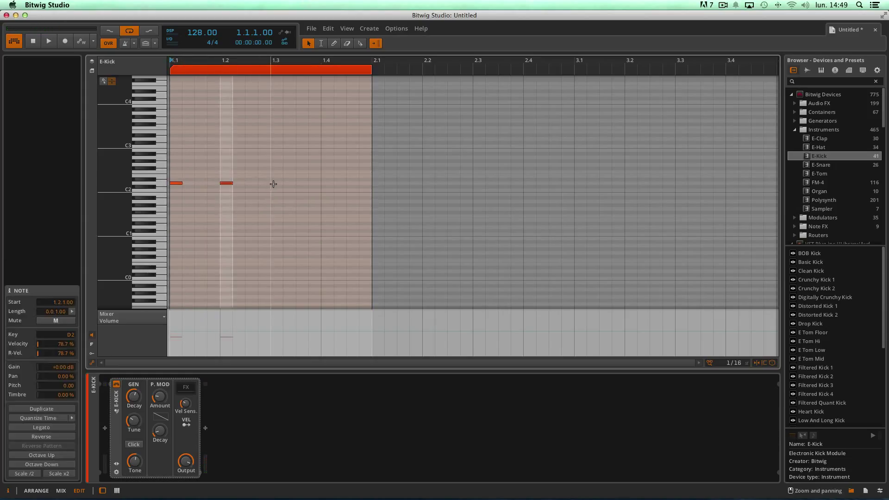
left_click(273, 183)
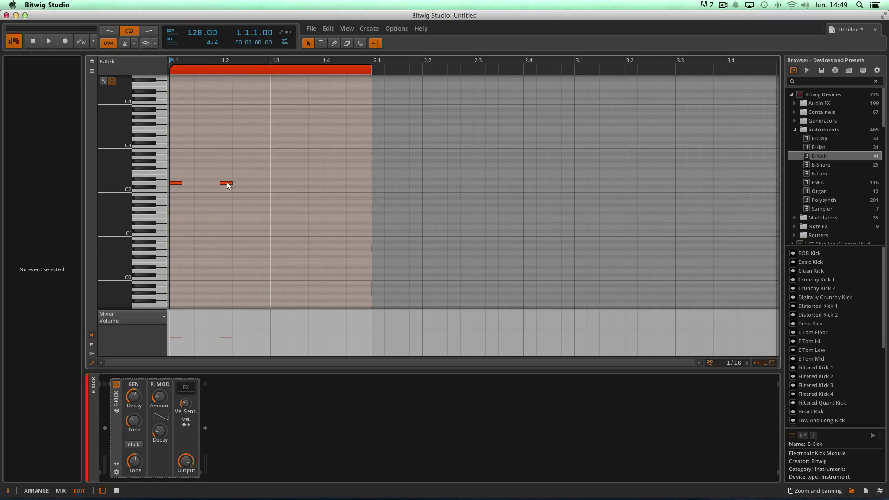
key("super+z")
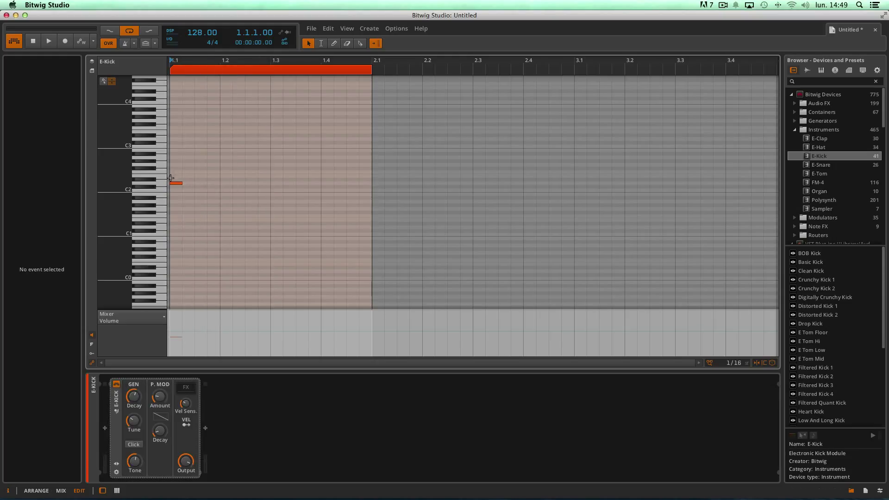
- Select the first beat with its D2 note and duplicate it three times to fill the bar with a kick on every beat
left_click_drag(170, 176, 218, 197)
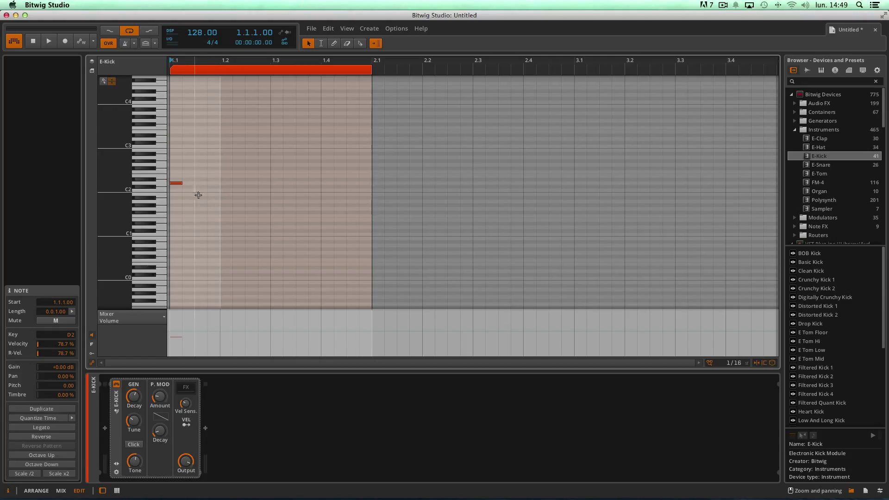
key("super+d")
key("super+d")
key("super+d")
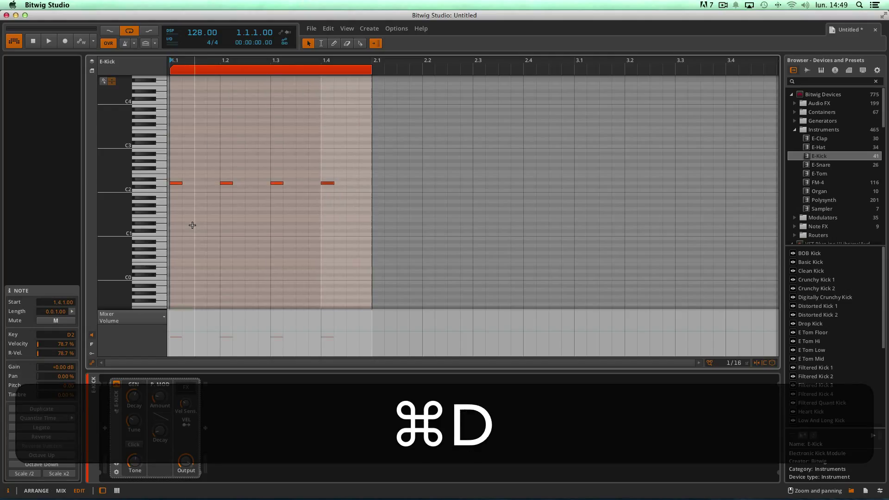
- Lengthen all four kick notes to 0.0.3.00 and play back the loop
left_click_drag(171, 167, 353, 183)
key("space")
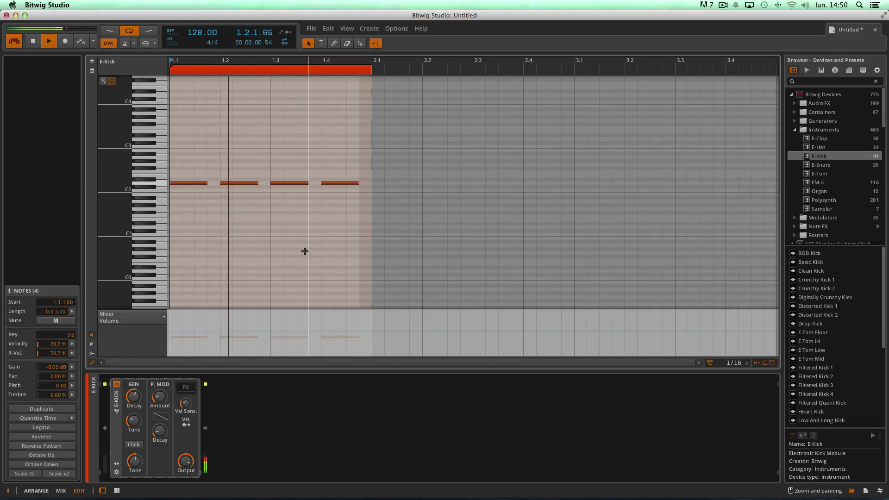
key("space")
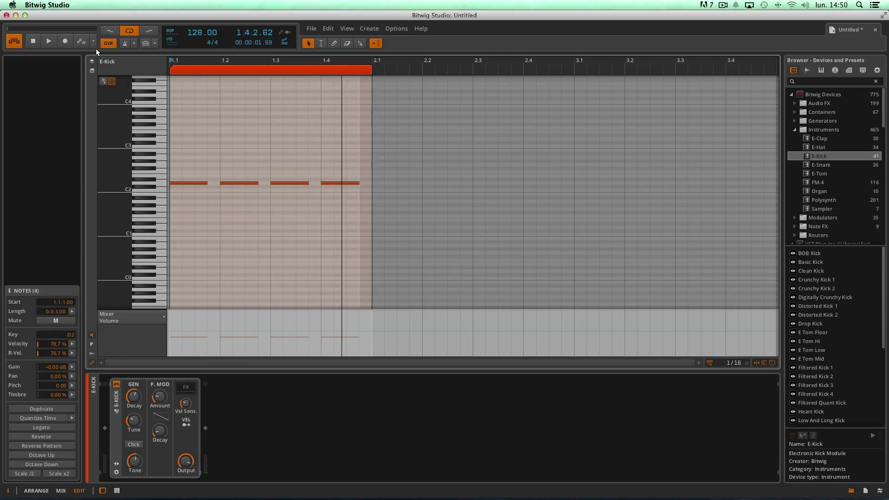
- Add a Polysynth instrument on a new track in the arrangement and delete the Audio 2 track
left_click(81, 491)
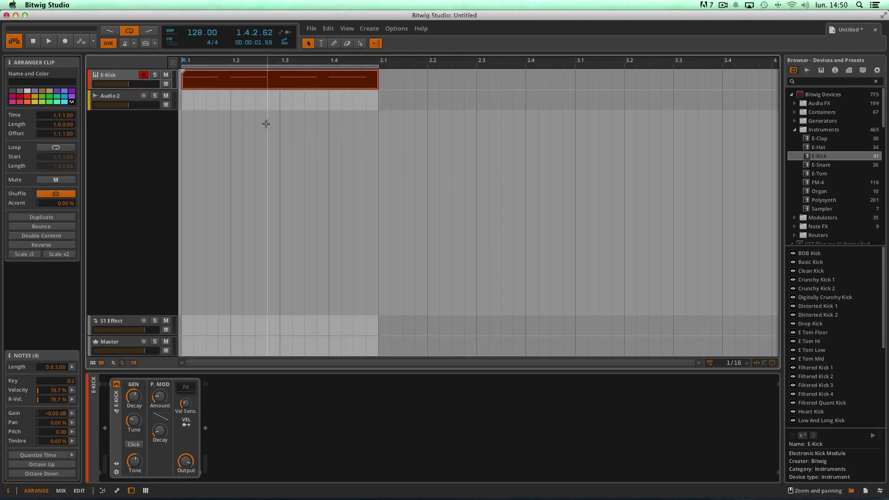
left_click(795, 130)
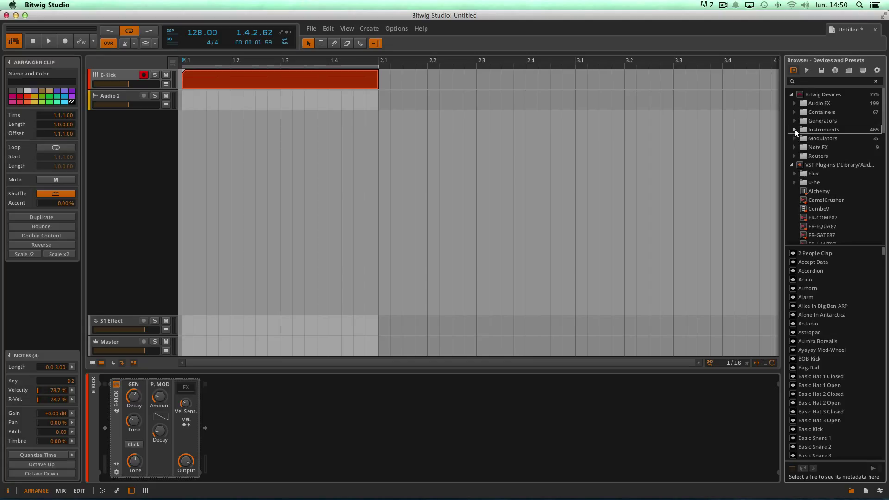
left_click(795, 130)
left_click(807, 200)
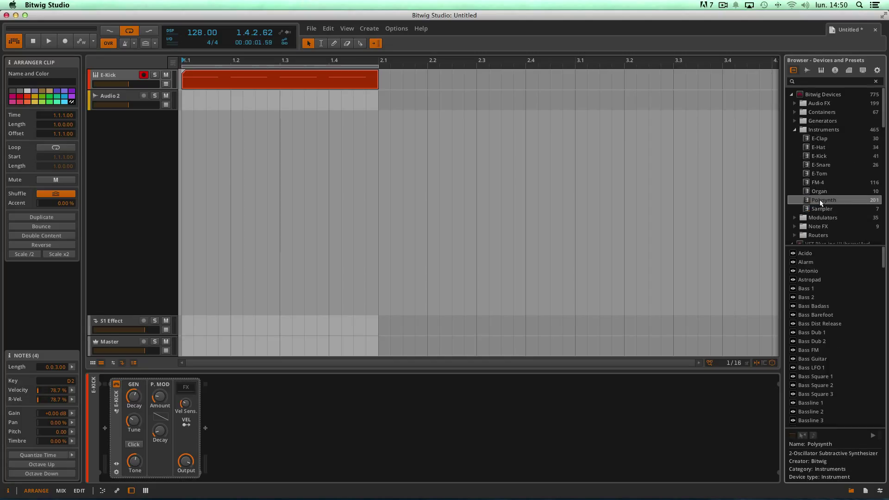
left_click_drag(821, 200, 260, 181)
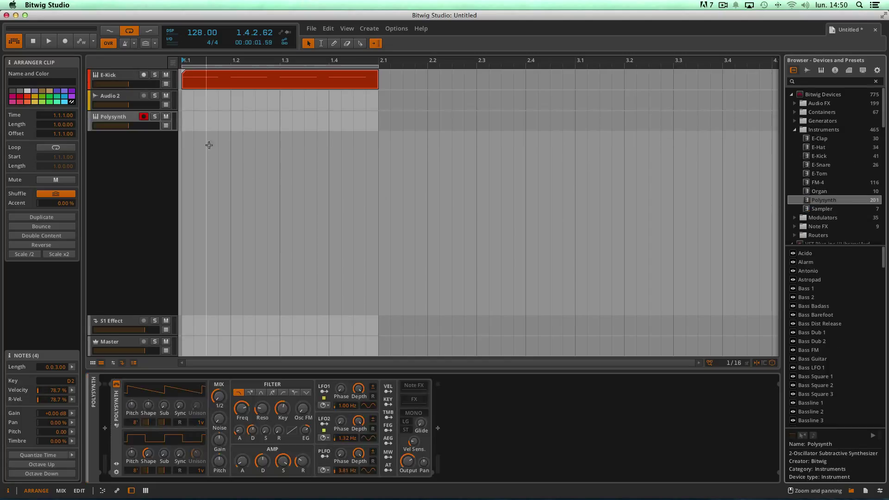
left_click(123, 99)
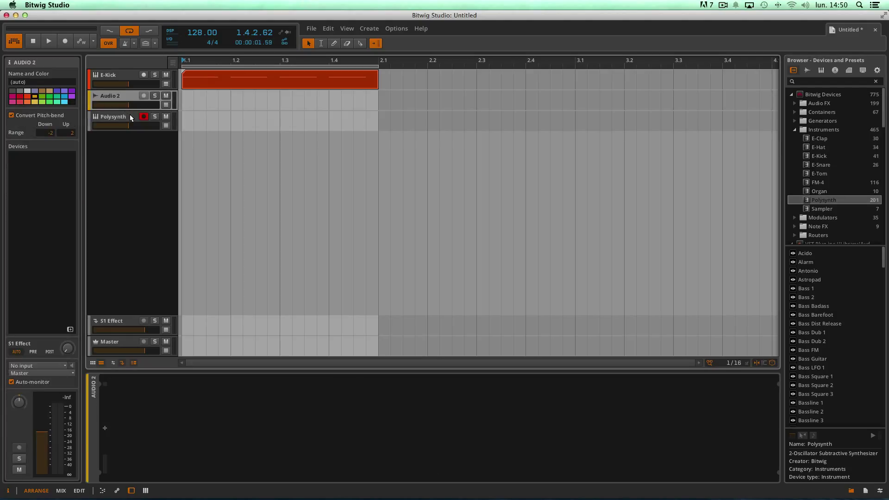
key("Delete")
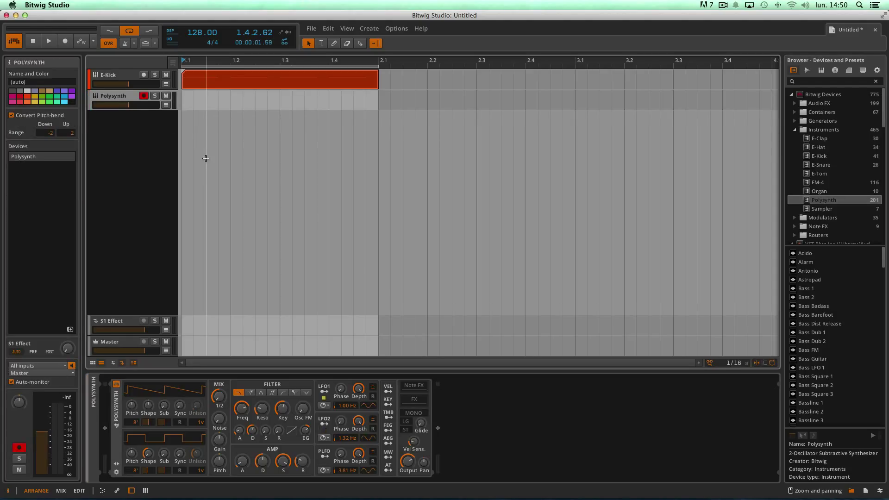
- Audition the Polysynth presets Lead 1 to Lead 4 and Lead Detune 1, and load Lead Detune 2 on the synth track
scroll(843, 302, "down", 4)
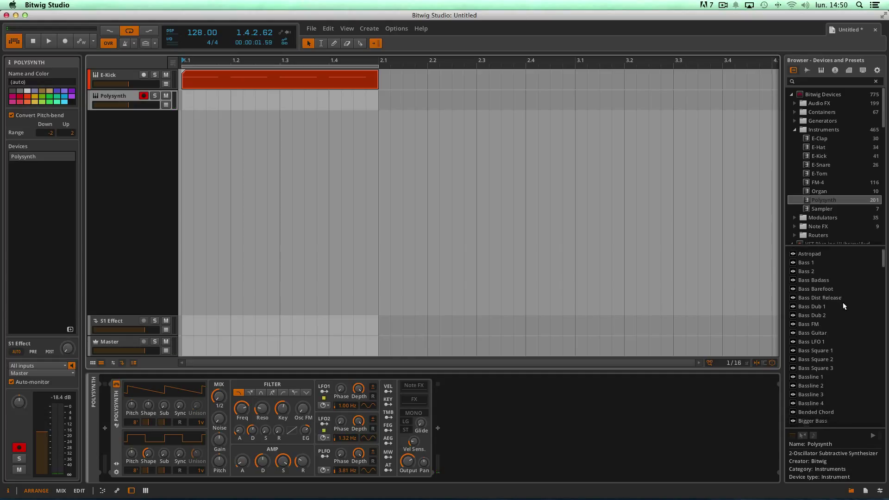
scroll(842, 306, "down", 3)
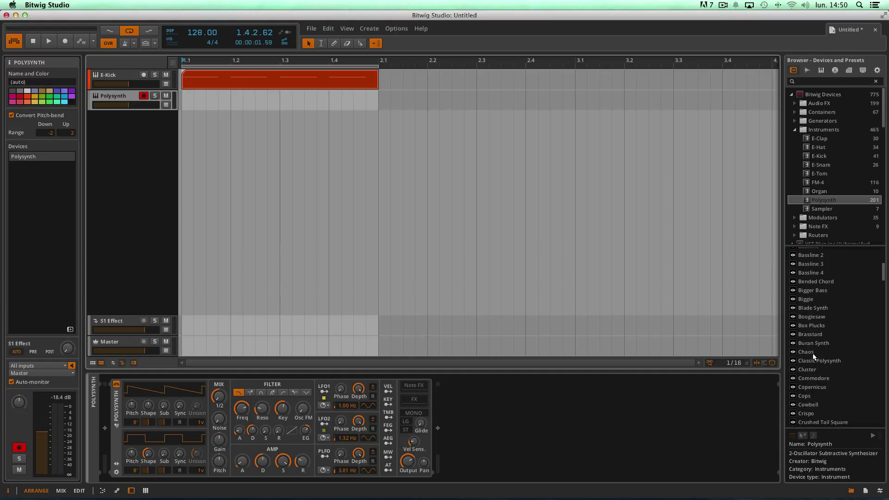
scroll(820, 365, "down", 10)
scroll(821, 366, "down", 4)
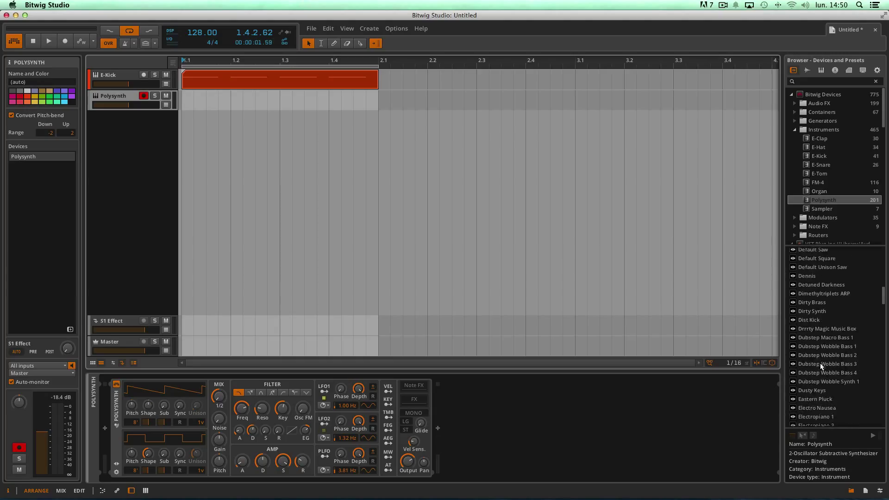
scroll(825, 354, "down", 12)
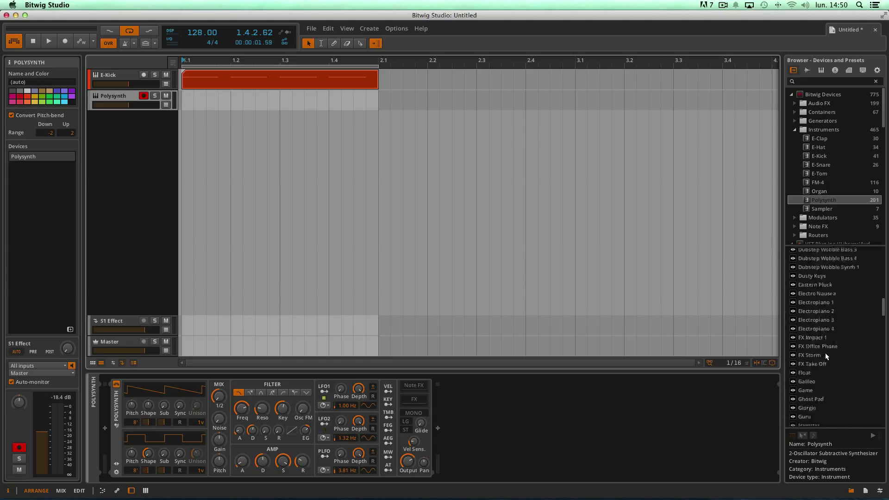
scroll(826, 355, "down", 2)
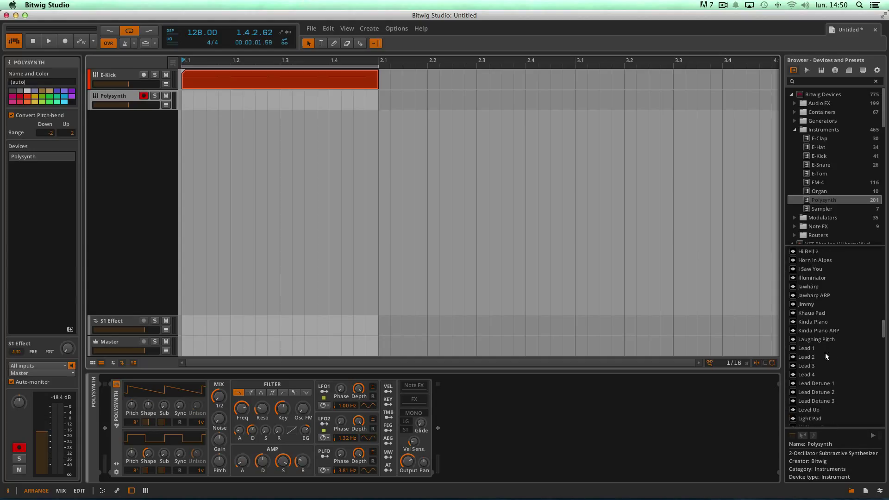
left_click(809, 349)
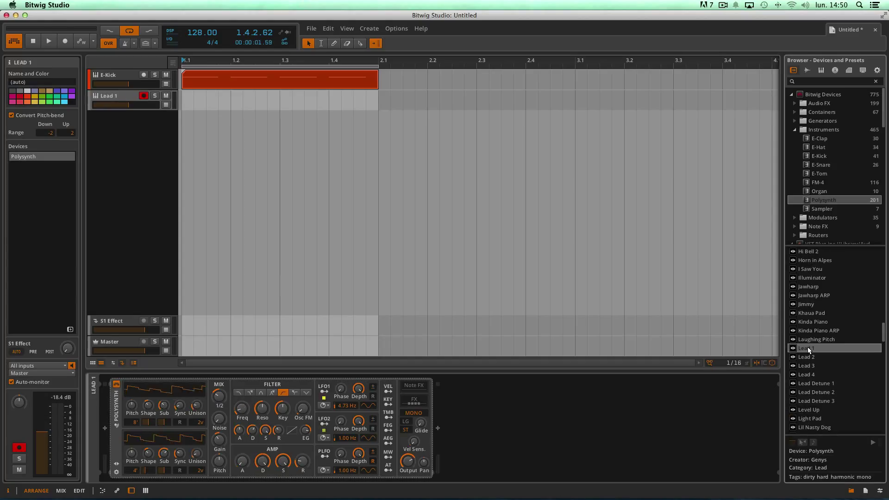
left_click(811, 358)
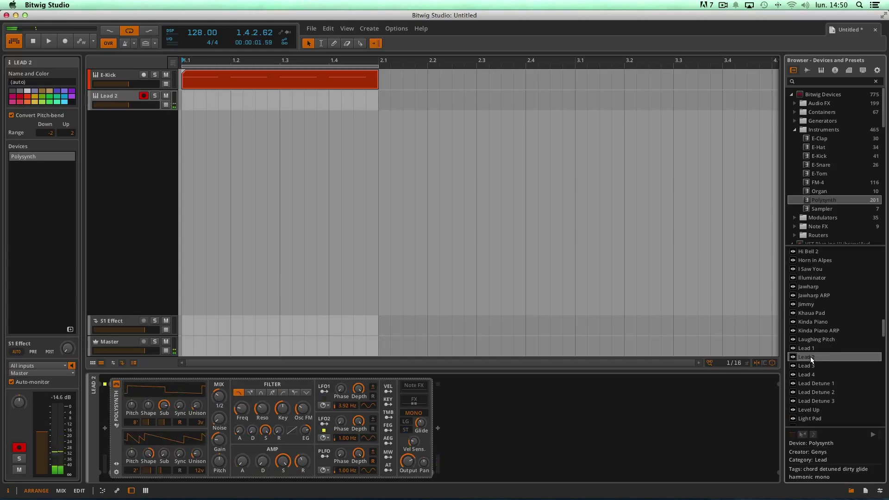
left_click(811, 366)
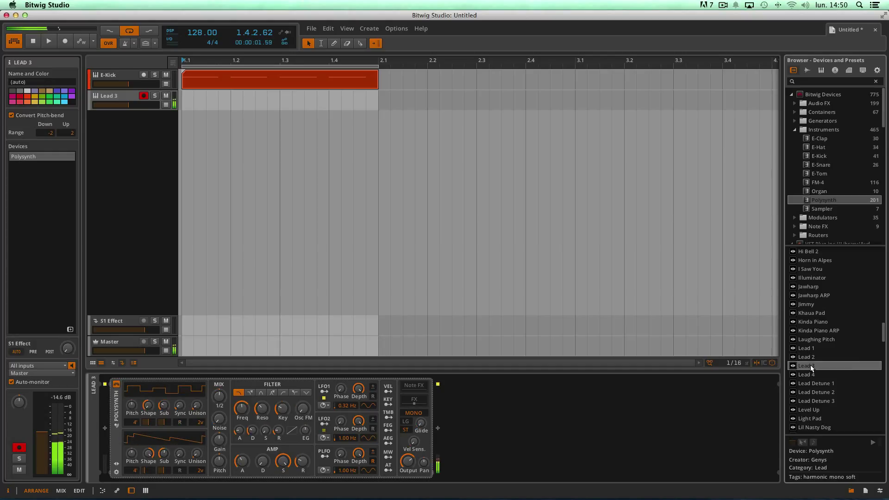
left_click(810, 375)
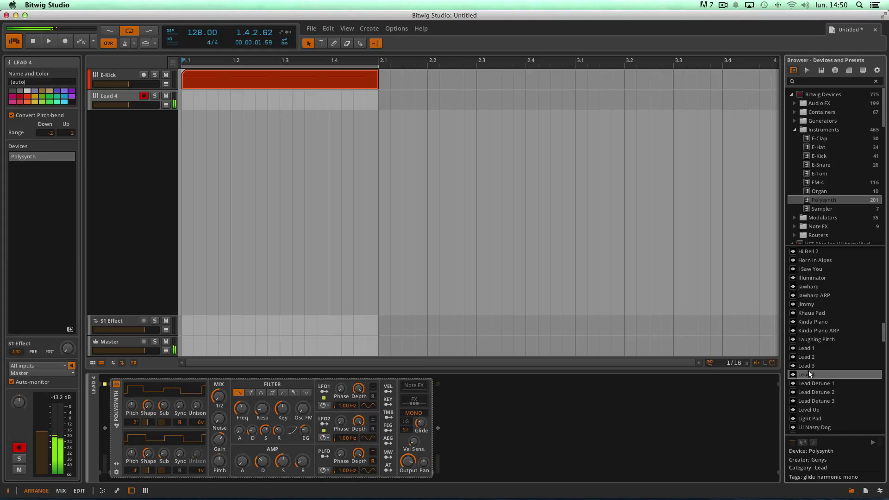
key("Up")
left_click(807, 382)
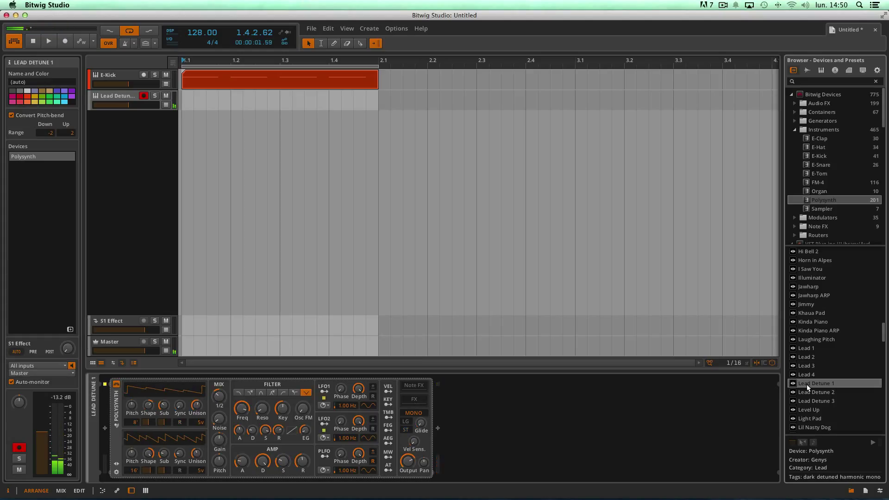
left_click(806, 392)
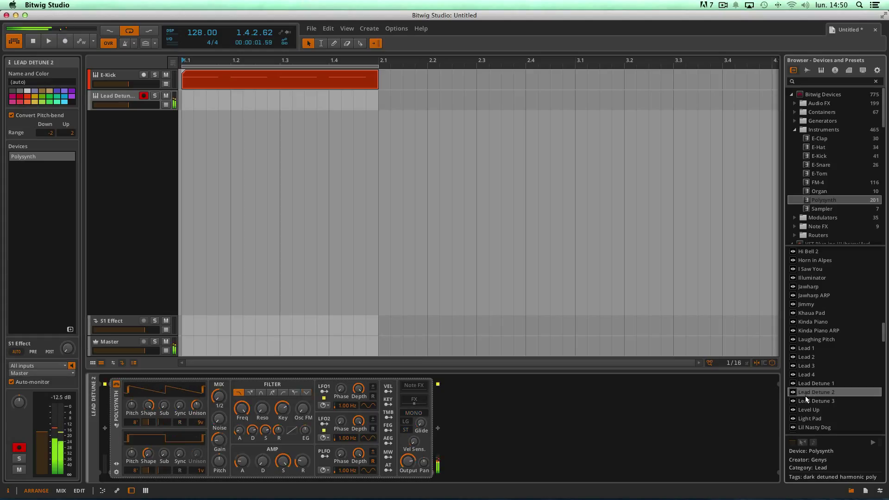
scroll(808, 393, "up", 1)
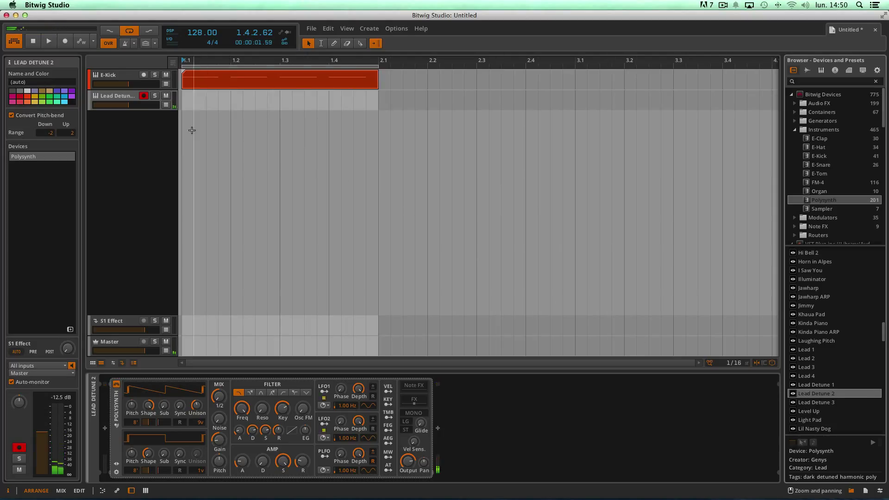
- Create a one-bar clip on the Lead Detune 2 track and open it in the full-size note editor with the device chain shown
key("space")
double_click(195, 104)
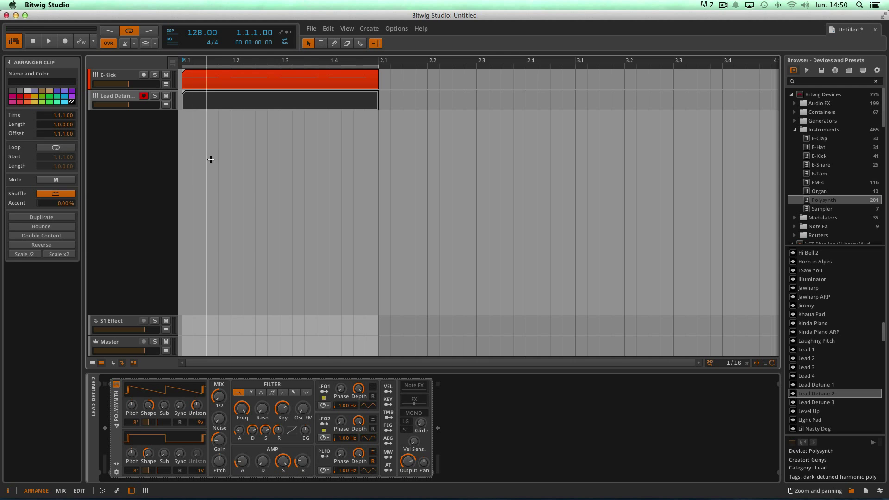
double_click(226, 106)
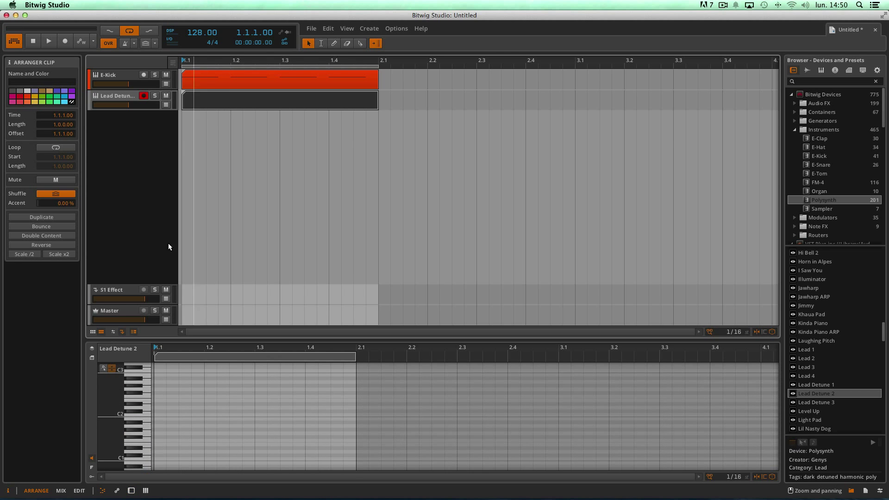
left_click(131, 491)
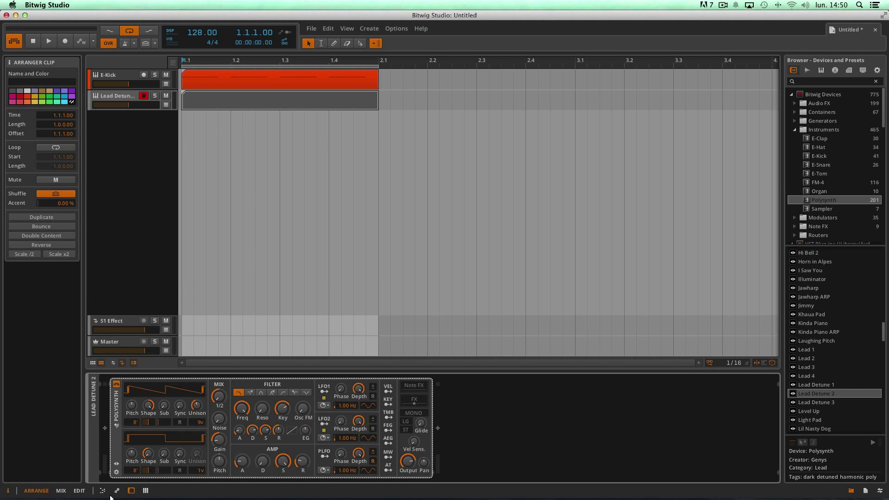
left_click(79, 491)
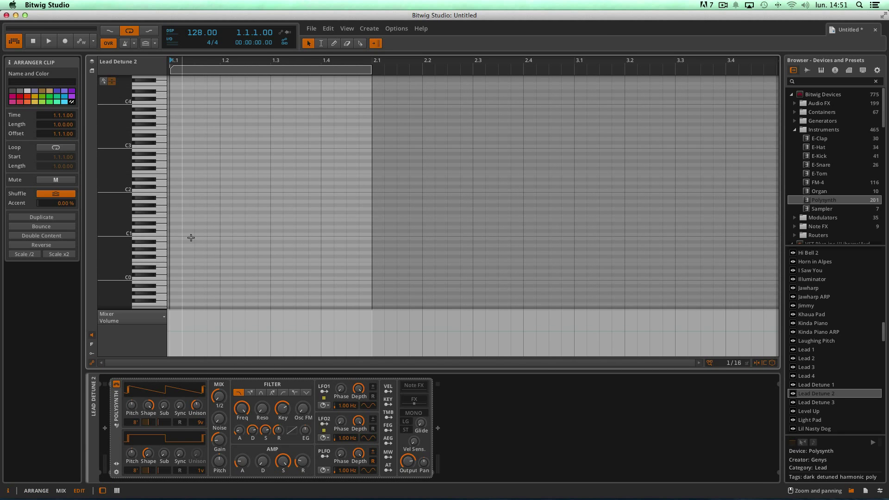
- Add D2 and D3 notes at the start of the lead clip and lengthen both to the full bar, 1.0.0.00
double_click(170, 184)
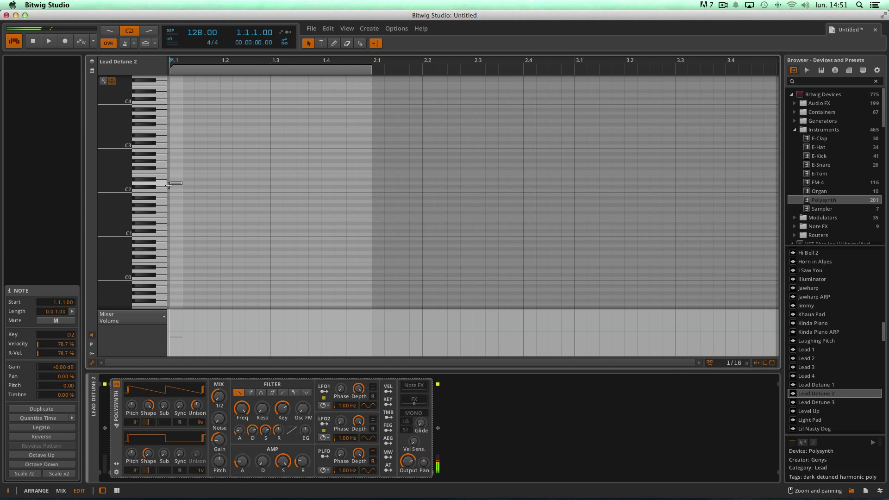
double_click(169, 139)
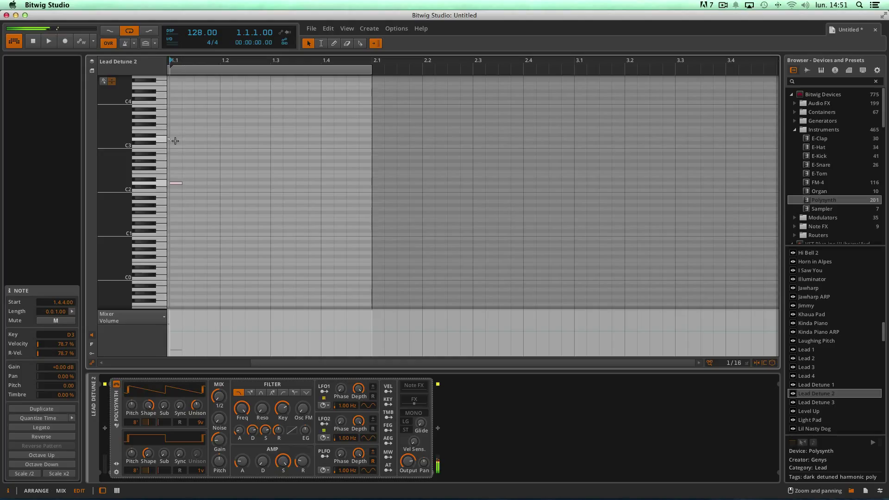
left_click(175, 141)
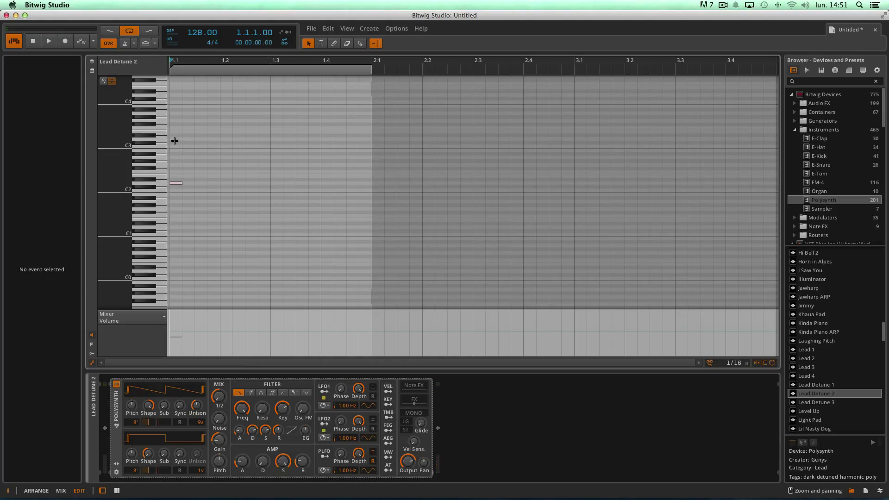
double_click(175, 141)
left_click_drag(175, 133, 371, 199)
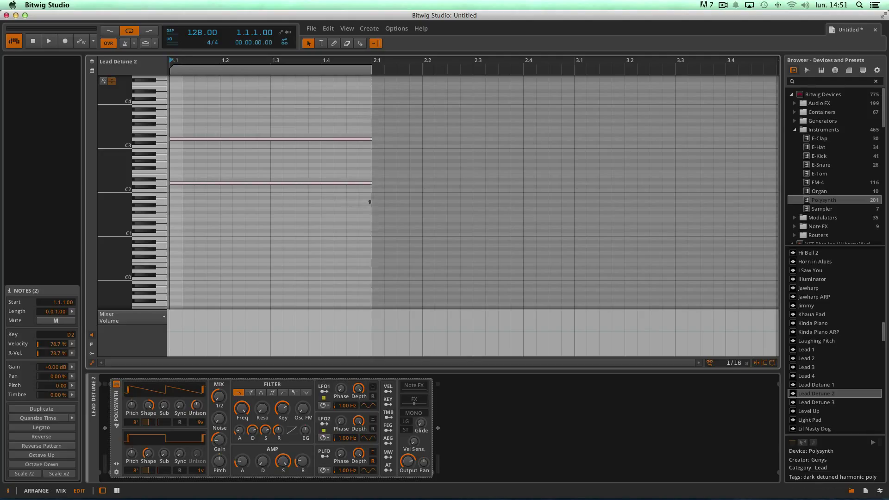
- Return to the arrangement with the device chain shown and play the loop with the E-Kick track muted
left_click(103, 492)
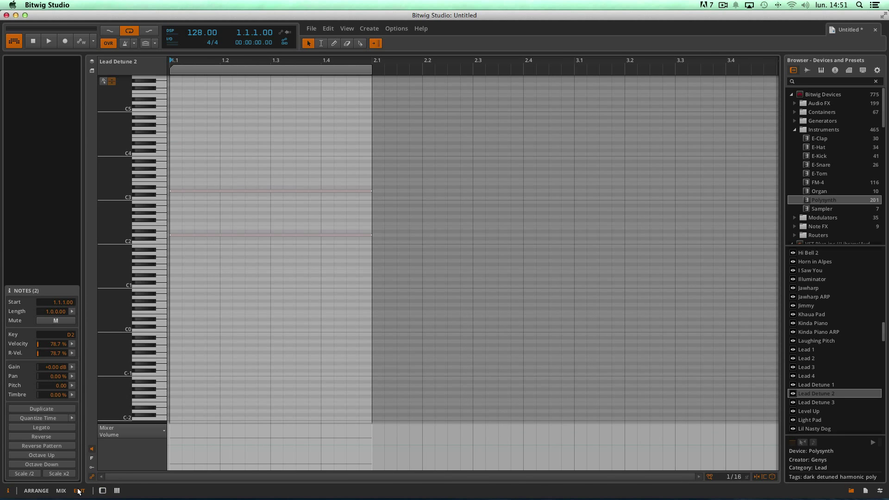
left_click(78, 491)
key("space")
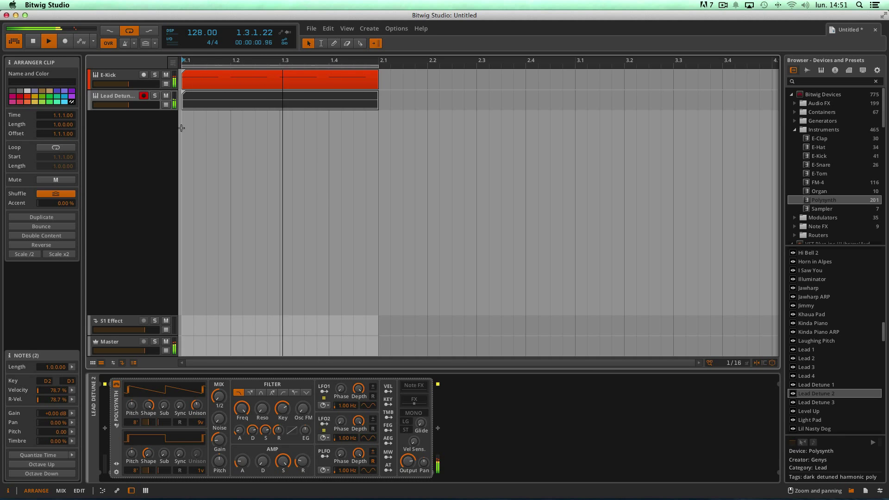
left_click(287, 156)
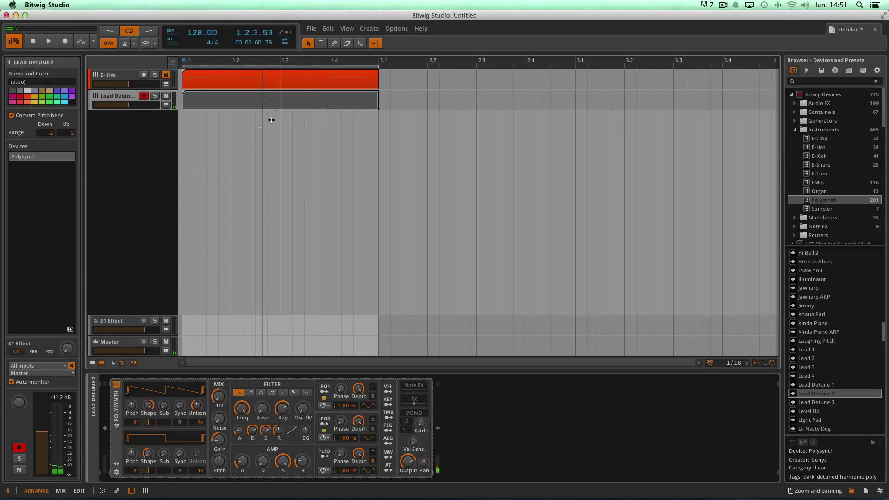
key("space")
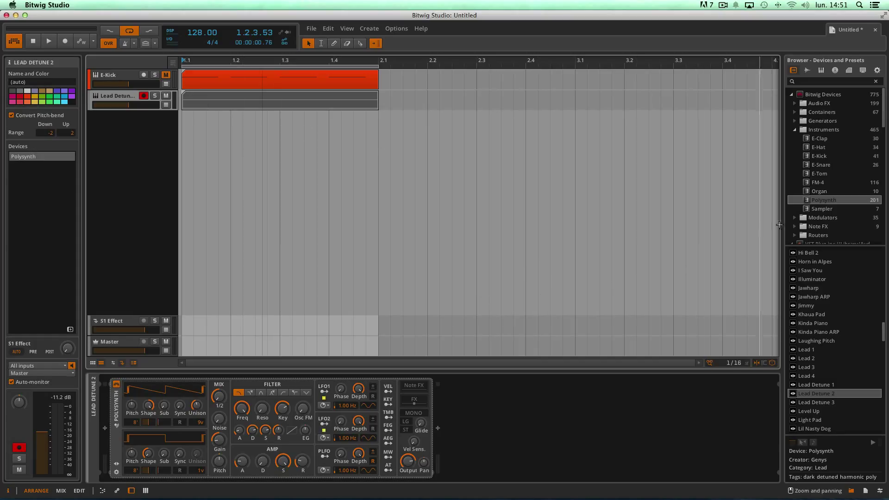
- Add the Dynamics audio effect after the Polysynth and set its sidechain source to E-Kick (Pre-Fader)
left_click(792, 131)
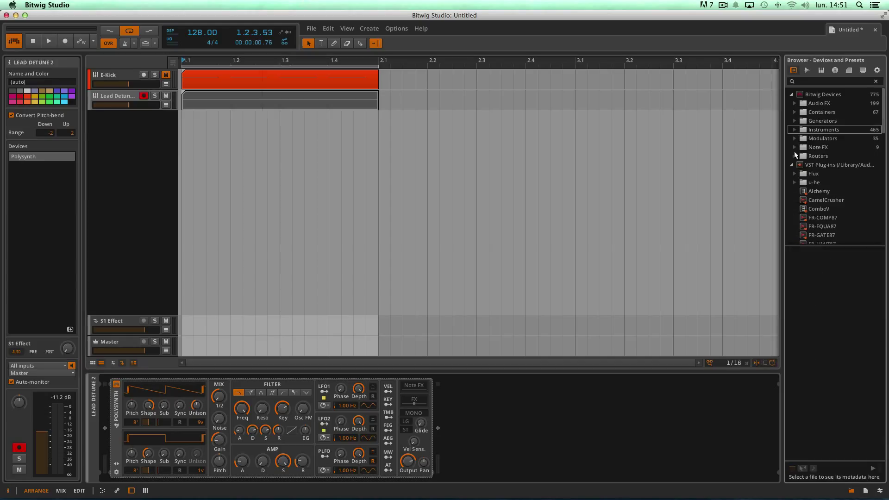
left_click(794, 103)
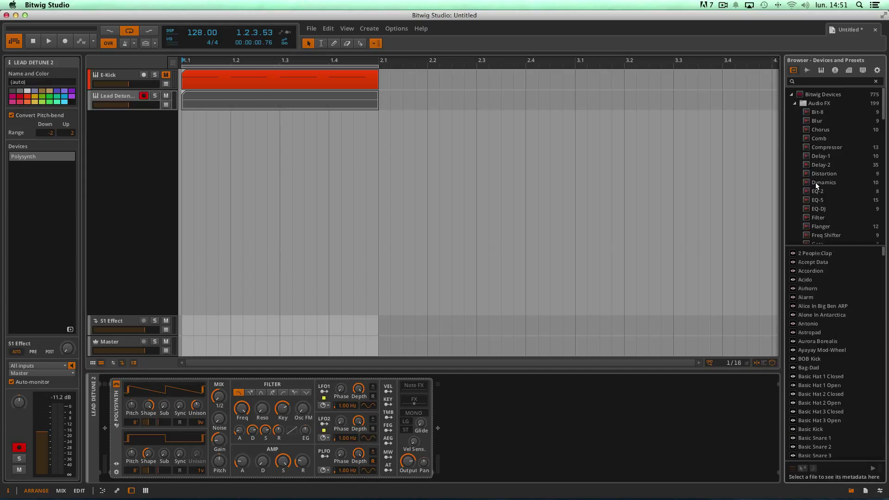
left_click_drag(816, 186, 593, 396)
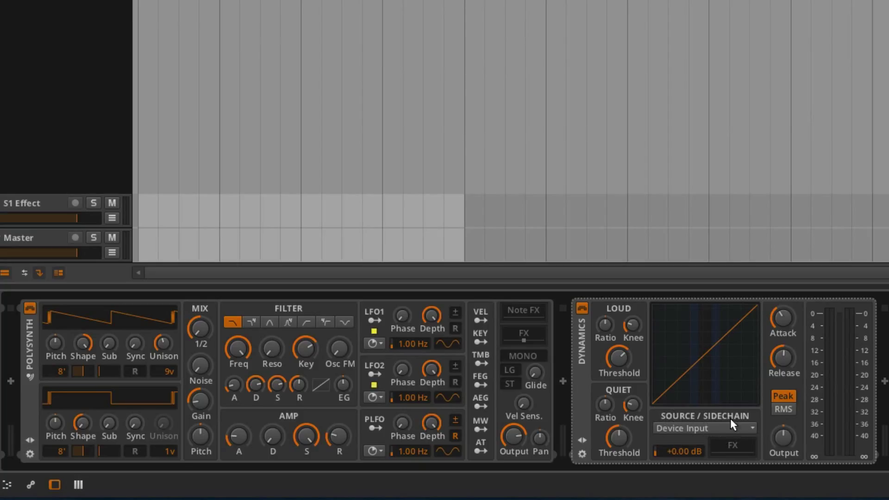
left_click(717, 427)
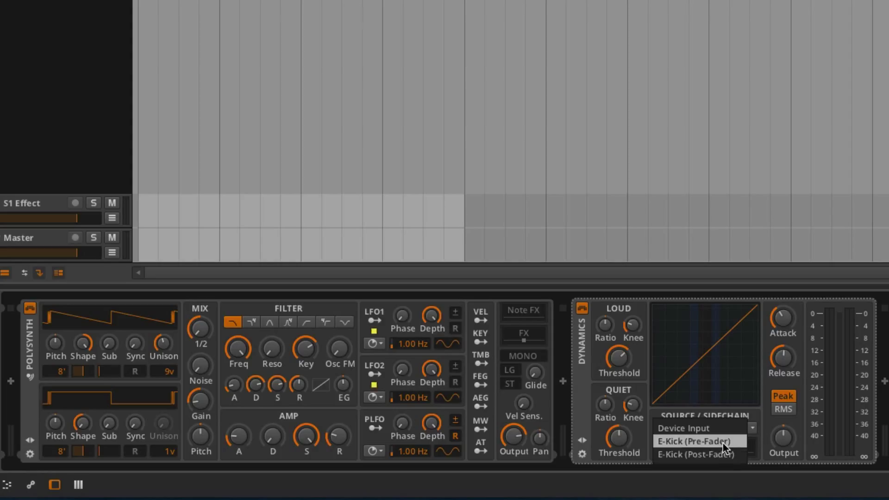
left_click(723, 443)
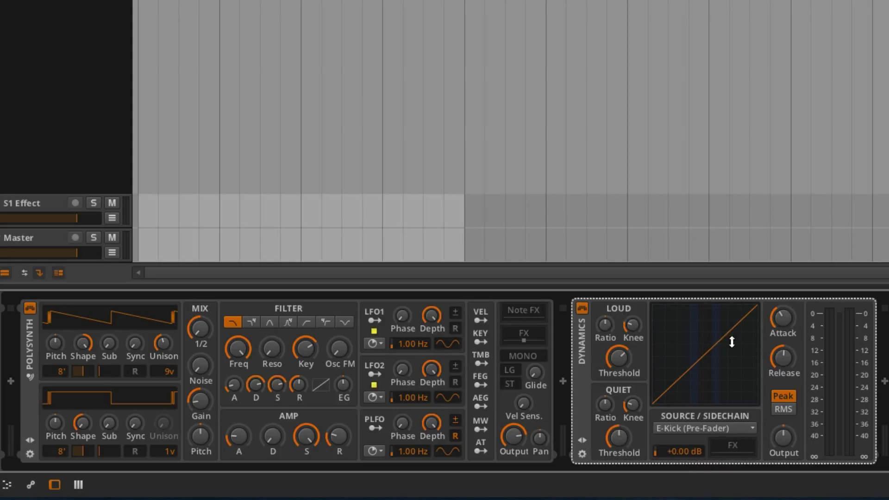
- Shorten the Dynamics attack, raise the Loud ratio until the curve flattens above the threshold, and play back the loop
left_click_drag(782, 317, 782, 340)
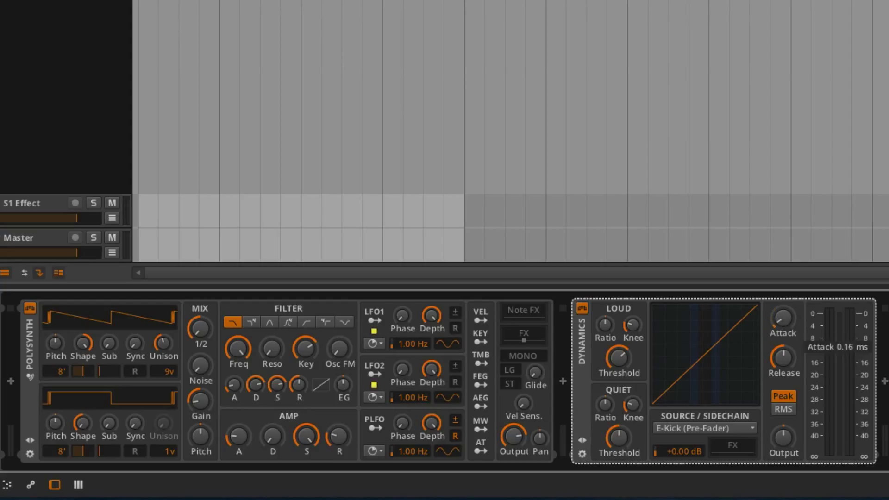
left_click_drag(782, 340, 803, 336)
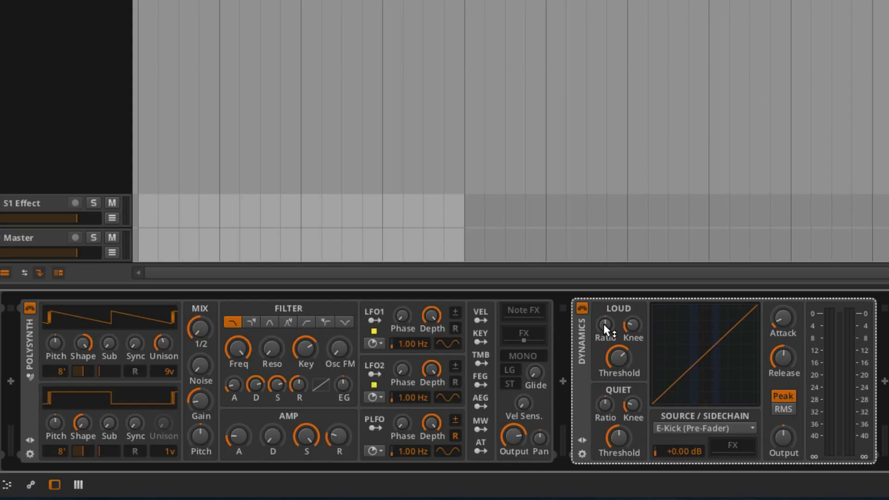
mouse_move(604, 324)
left_mouse_down()
mouse_move(604, 298)
mouse_move(613, 331)
left_mouse_up()
left_click_drag(605, 324, 604, 313)
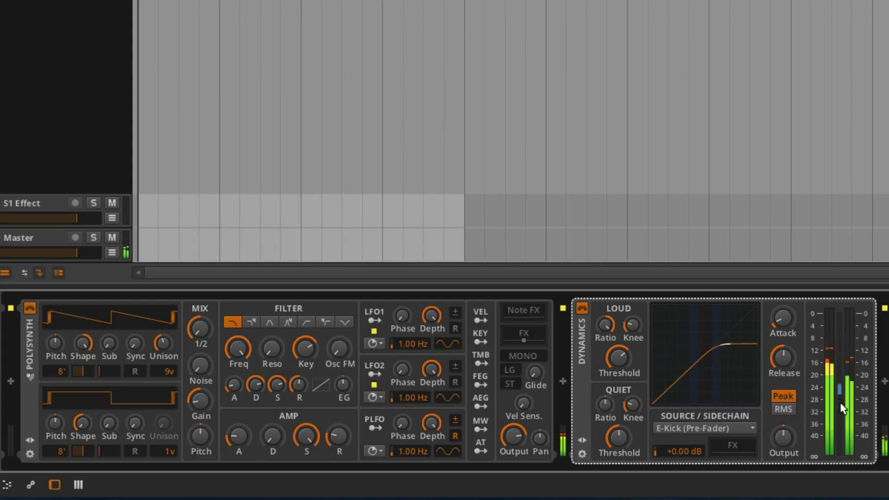
key("space")
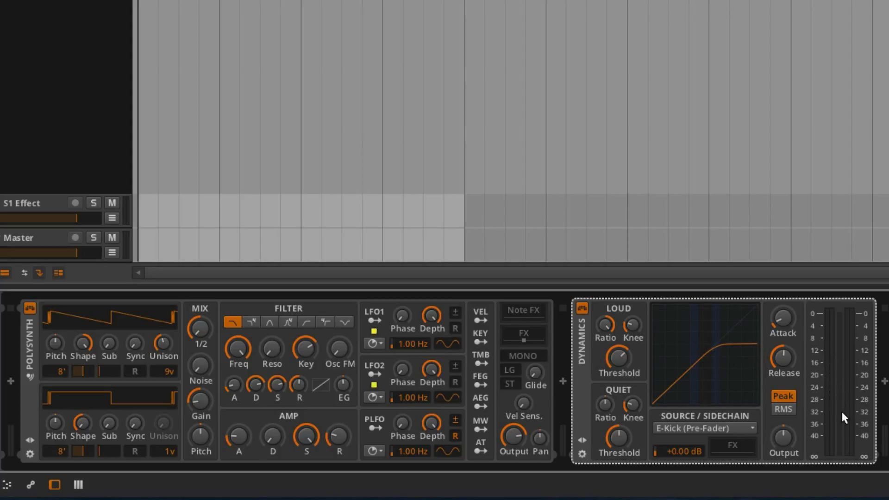
- While listening to the loop, lower the Dynamics Loud ratio, shorten the release and slightly adjust the output level
key("space")
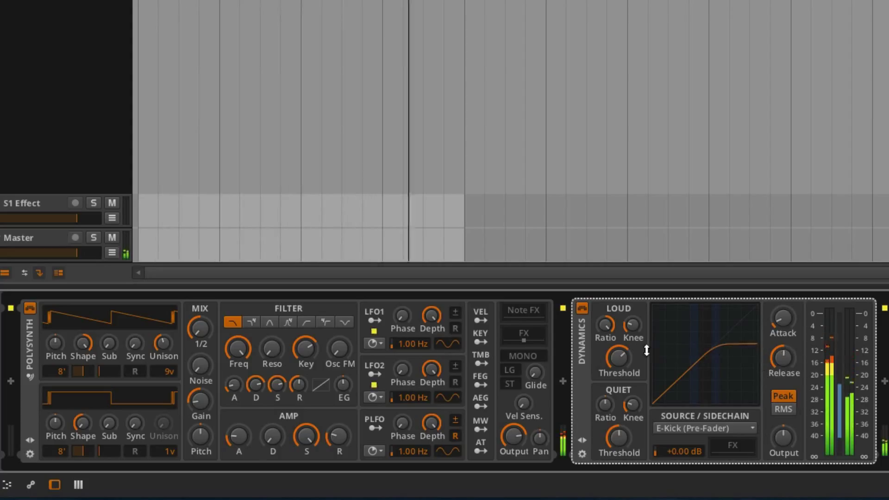
left_click_drag(605, 325, 637, 351)
left_click_drag(778, 357, 778, 363)
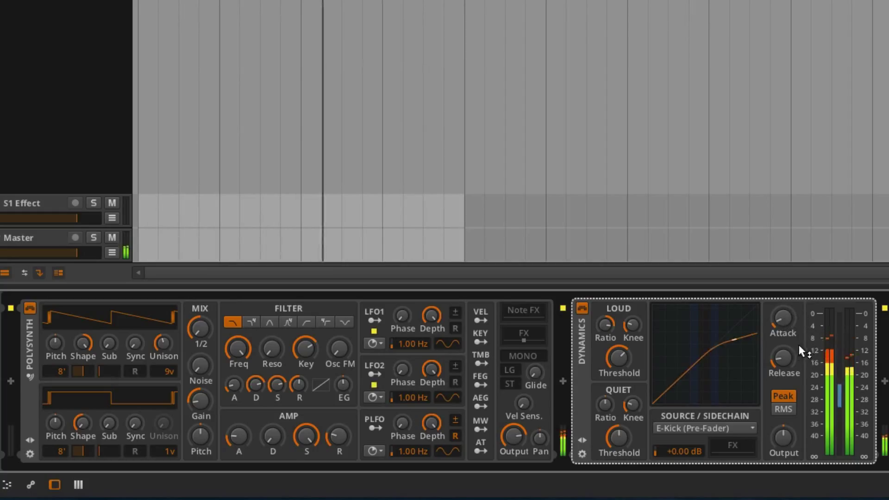
left_click_drag(790, 433, 783, 441)
key("space")
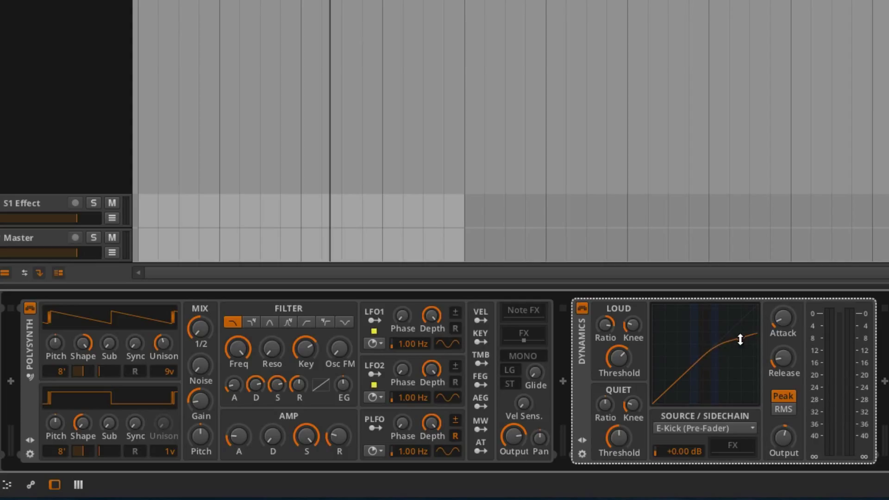
key("space")
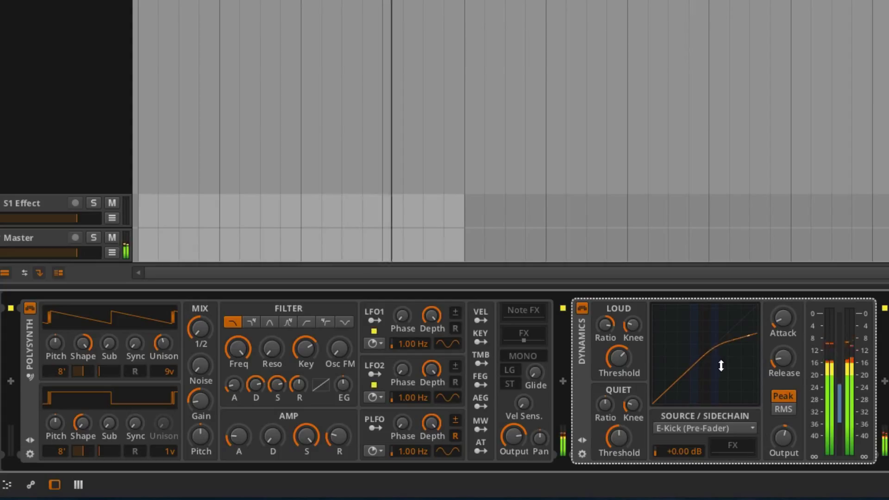
key("space")
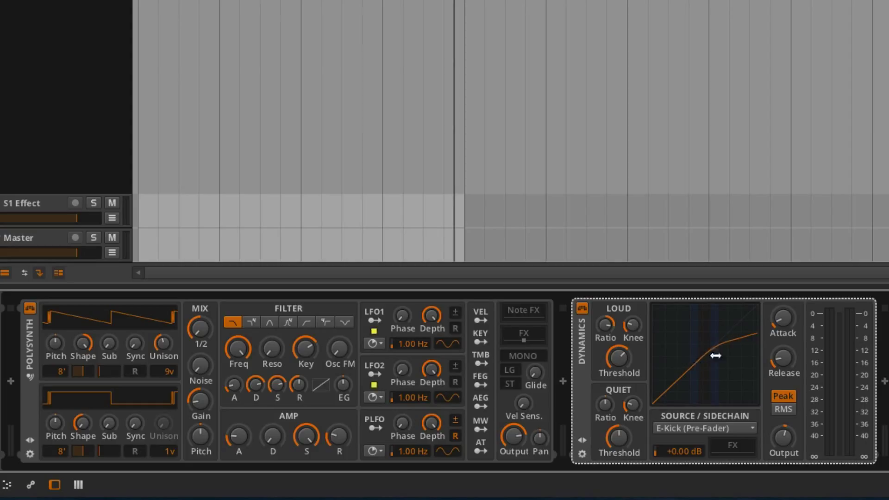
key("space")
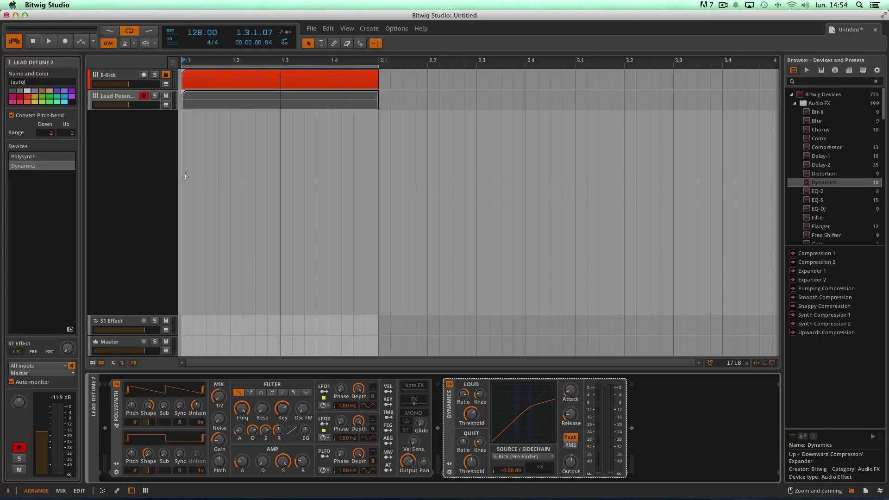
- Play the loop with the E-Kick track unmuted to hear it with the ducked lead, and mute the kick again
left_click(166, 75)
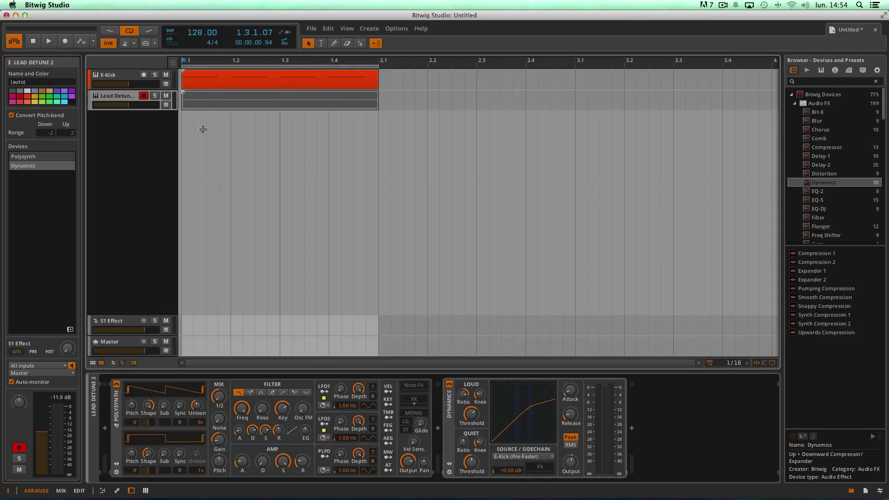
key("space")
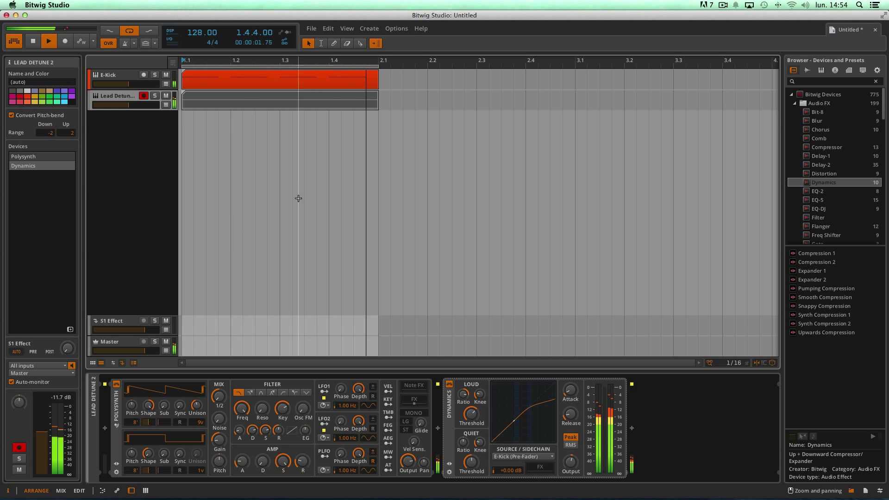
left_click(167, 77)
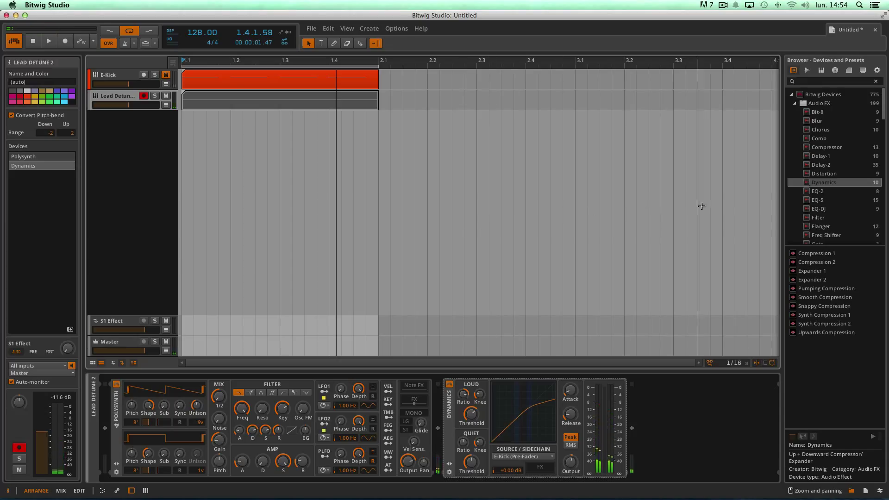
- Place the ASM Chord A# sample from Sampled Synths Vol. 1 on a new audio track at bar 1
left_click(795, 104)
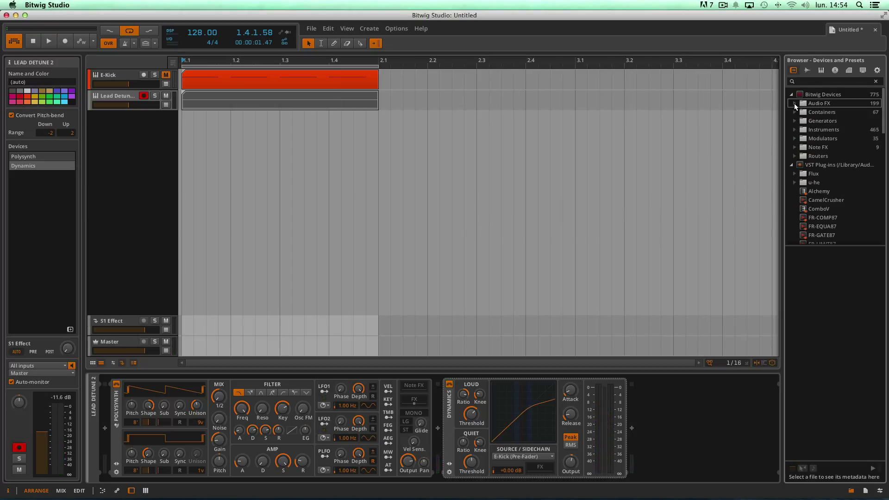
left_click(795, 130)
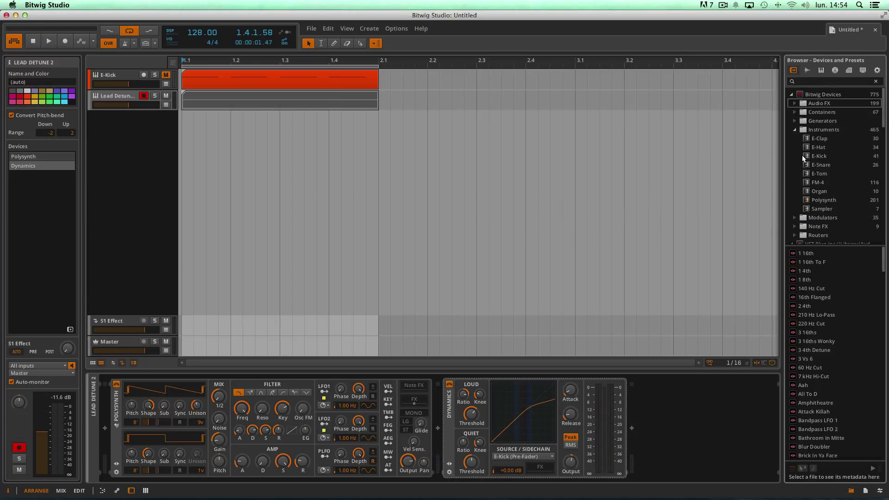
left_click(795, 130)
left_click(807, 71)
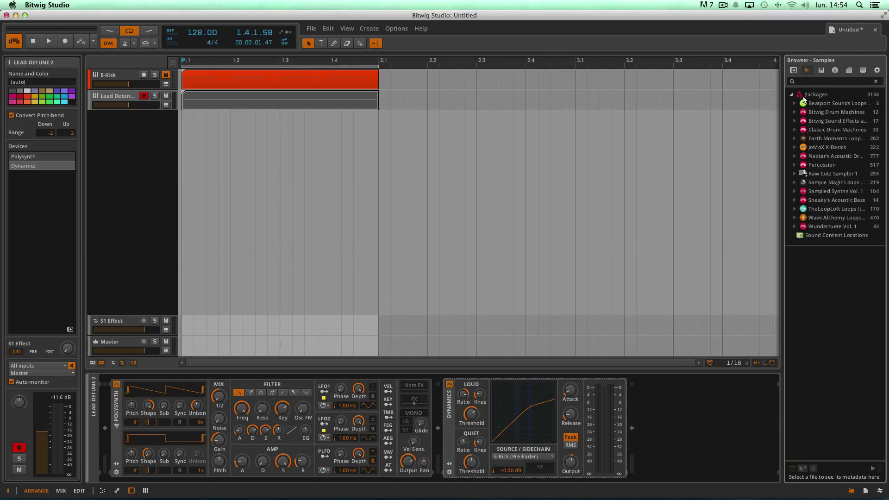
left_click(794, 192)
left_click(807, 200)
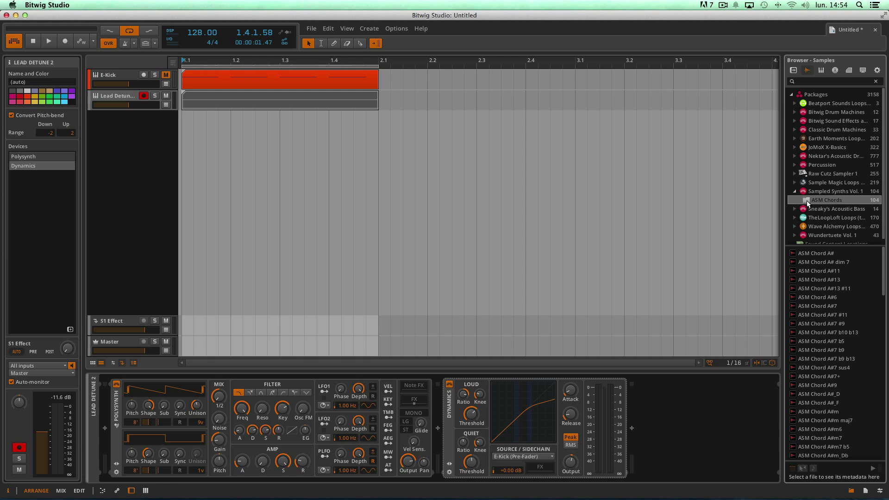
left_click(813, 254)
left_click_drag(812, 254, 188, 179)
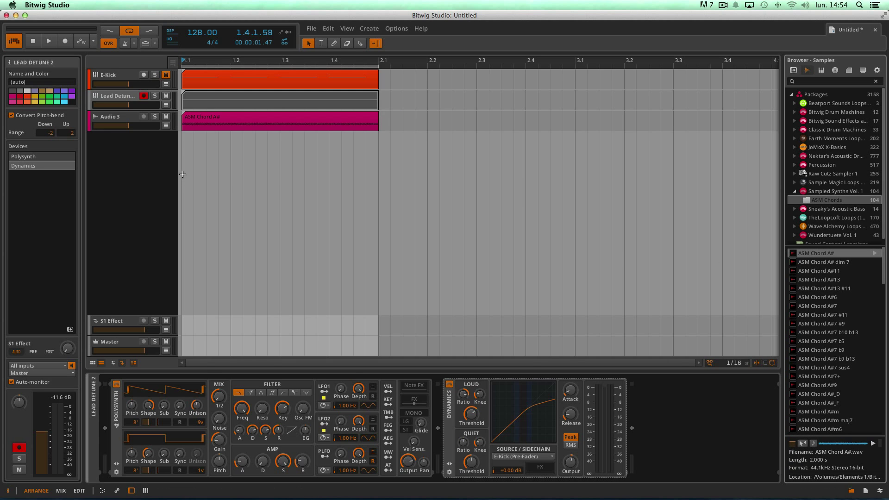
- Mute the Lead Detune 2 track during loop playback and open the ASM Chord A# clip in the audio editor
key("space")
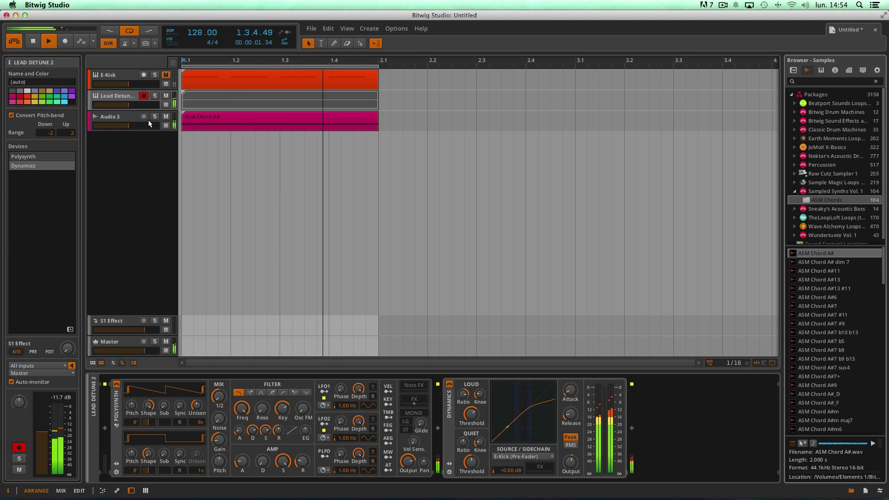
left_click(166, 95)
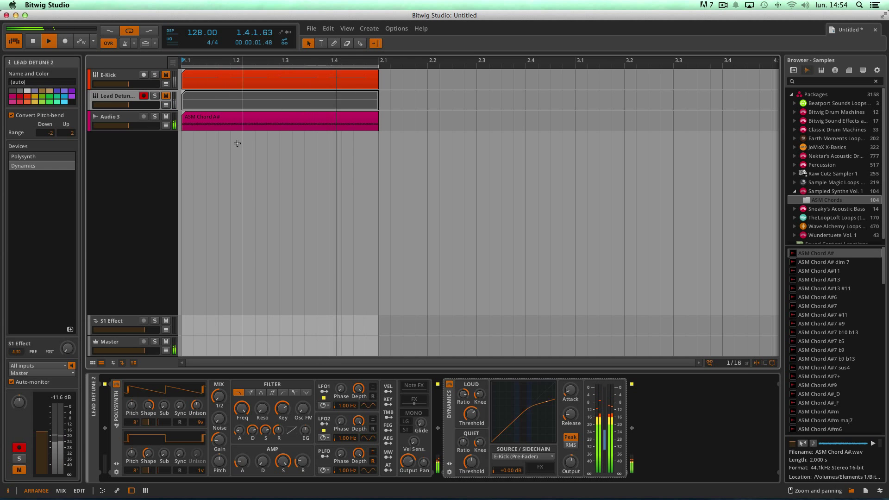
double_click(271, 126)
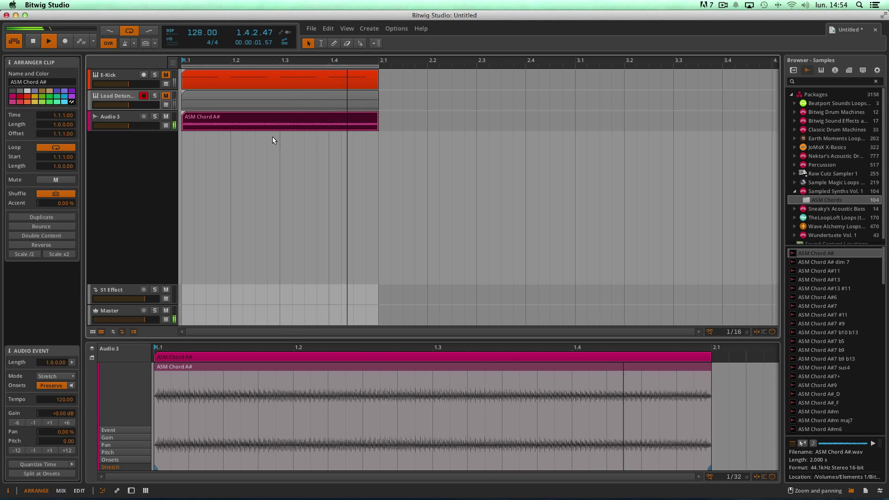
key("space")
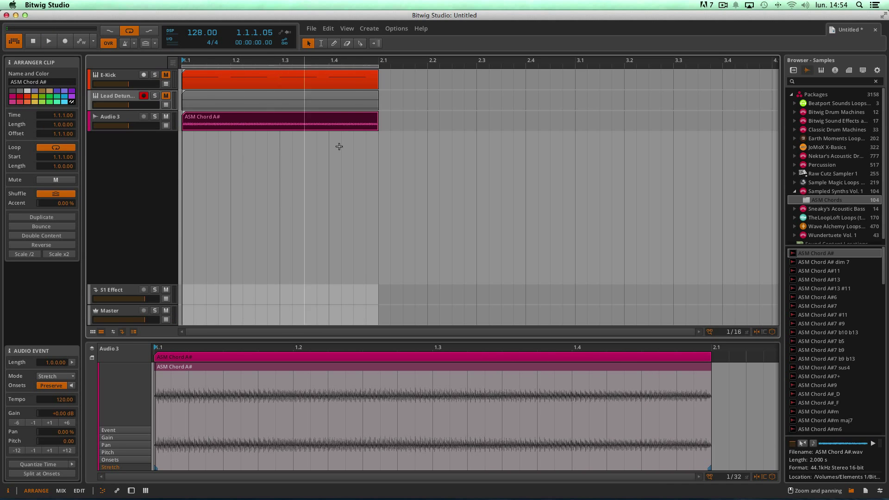
- Add a Dynamics device to the Audio 3 track and set its sidechain source to E-Kick (Pre-Fader)
left_click(129, 114)
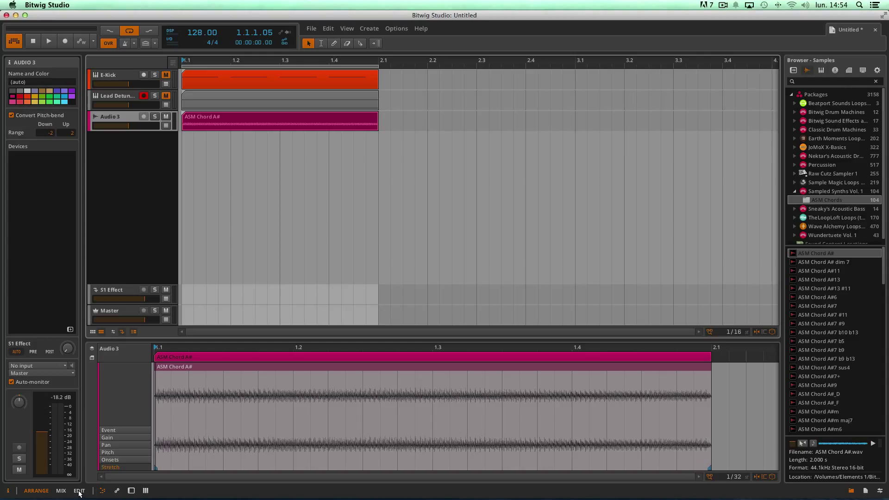
left_click(131, 491)
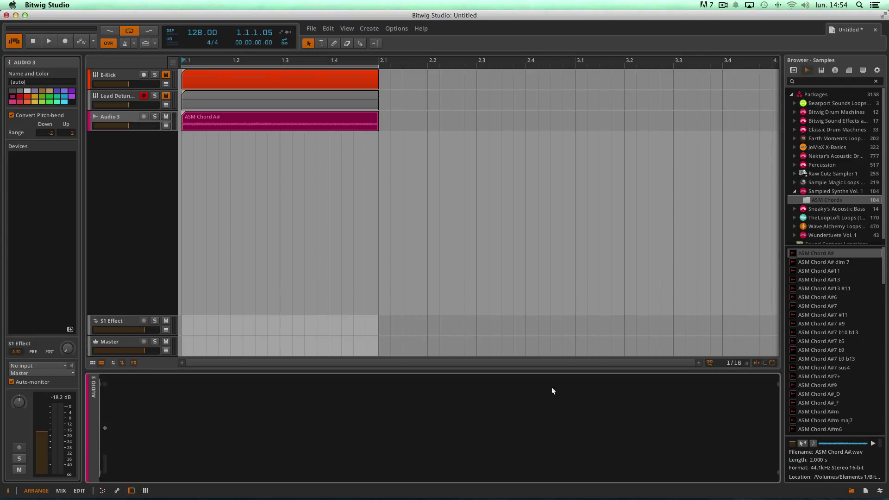
left_click(795, 71)
left_click(794, 104)
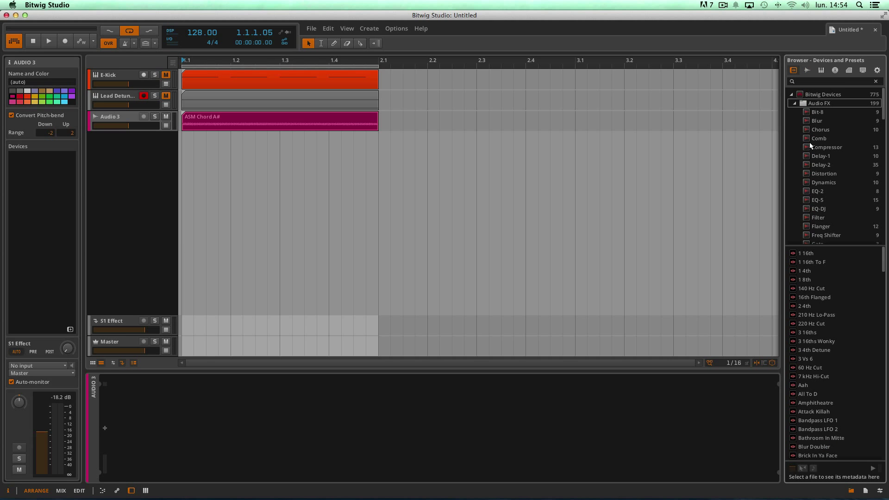
left_click_drag(808, 182, 523, 403)
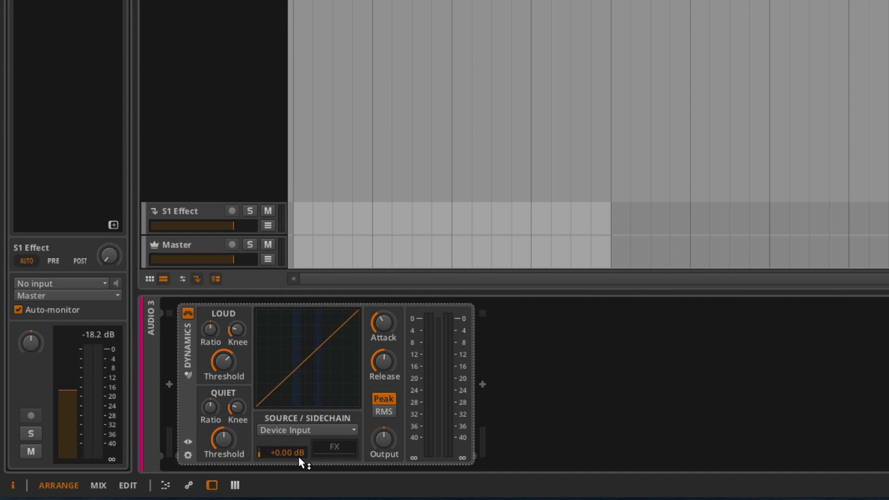
left_click(316, 431)
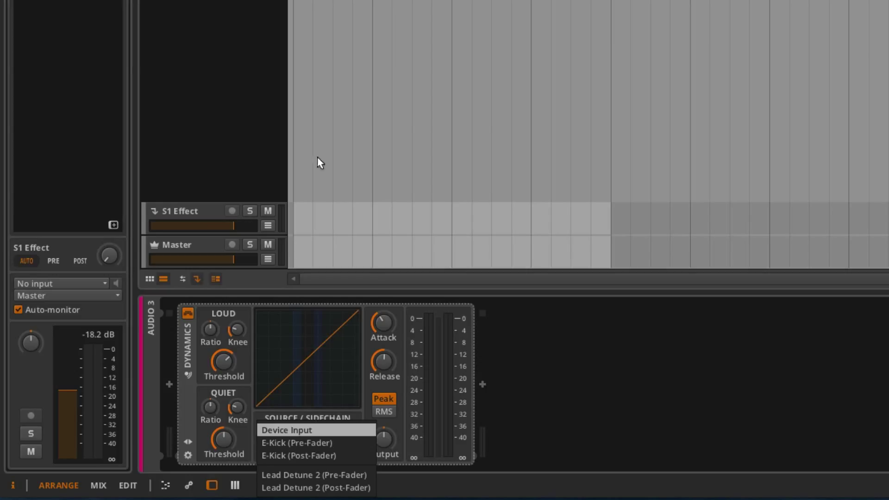
left_click(321, 444)
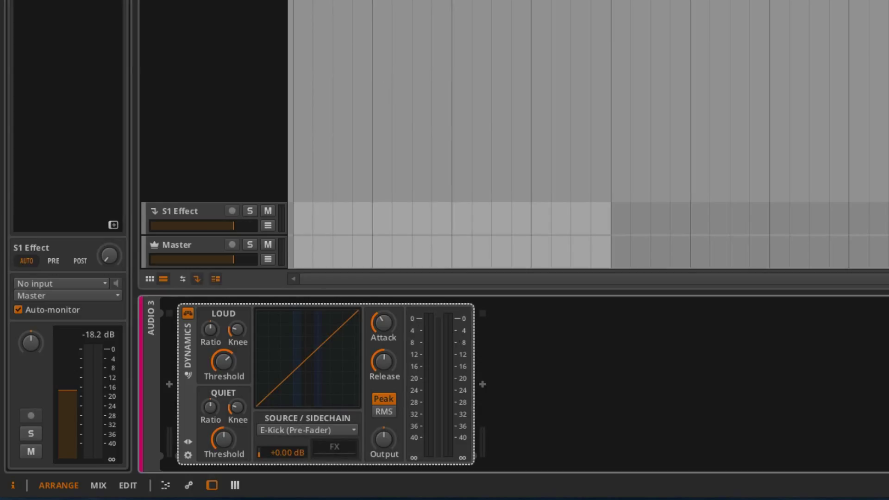
- While the loop plays, raise the Loud ratio on Audio 3's Dynamics, adjust the Loud threshold, shorten the attack and release, and adjust the output level
key("space")
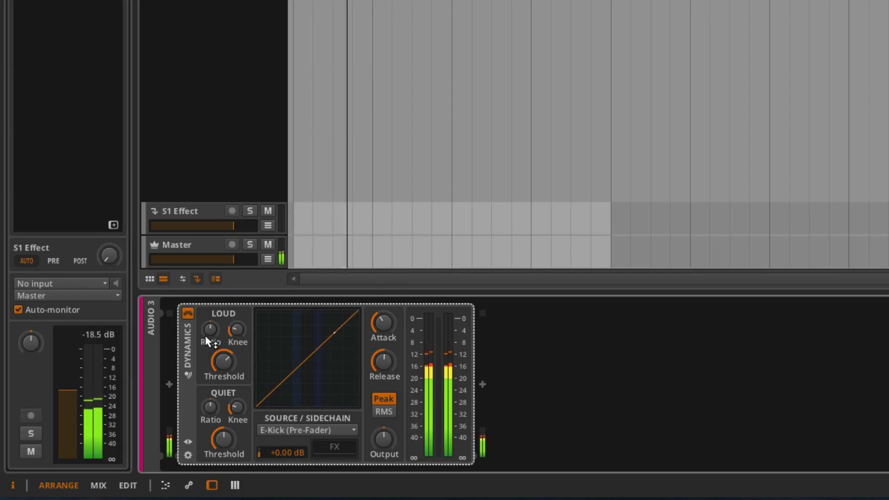
left_click_drag(210, 325, 210, 304)
left_click_drag(221, 359, 221, 354)
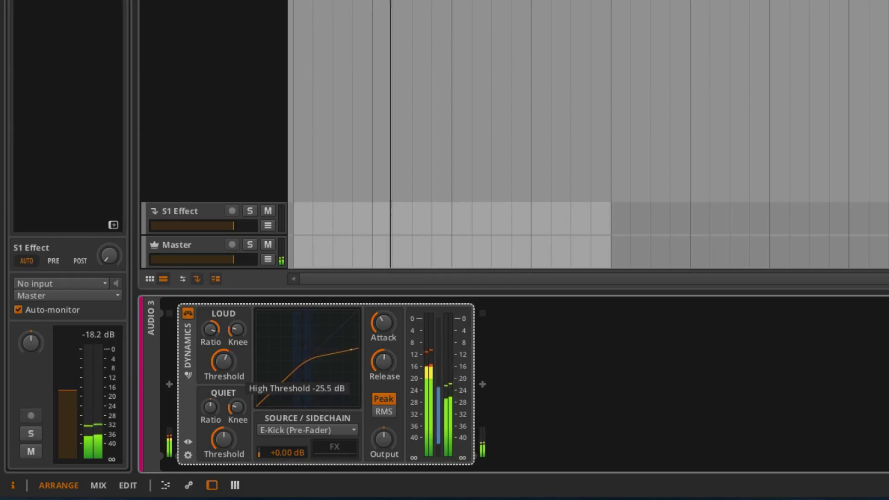
left_click_drag(385, 328, 382, 370)
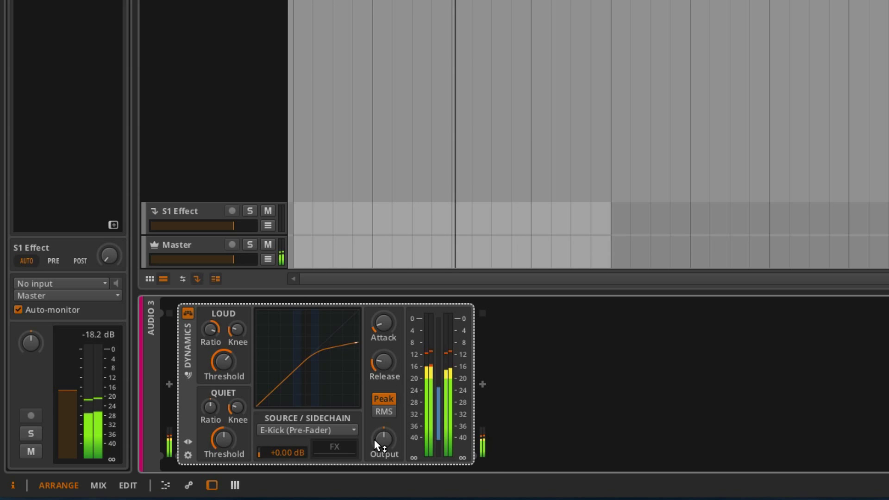
left_click_drag(378, 440, 380, 440)
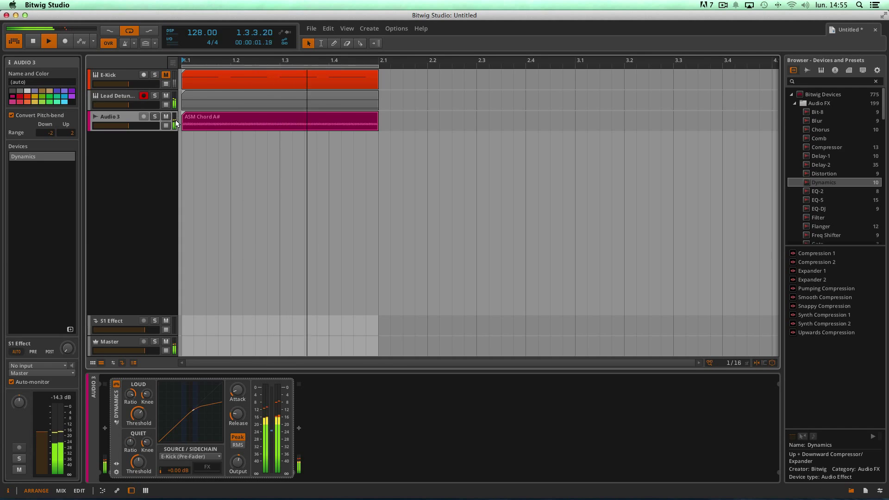
- Unmute the E-Kick track during loop playback to hear it together with the ducked chord
left_click(166, 75)
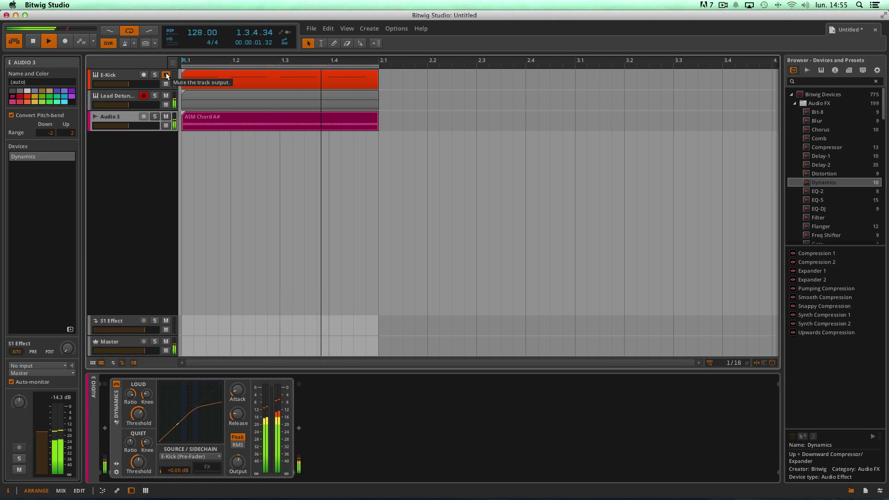